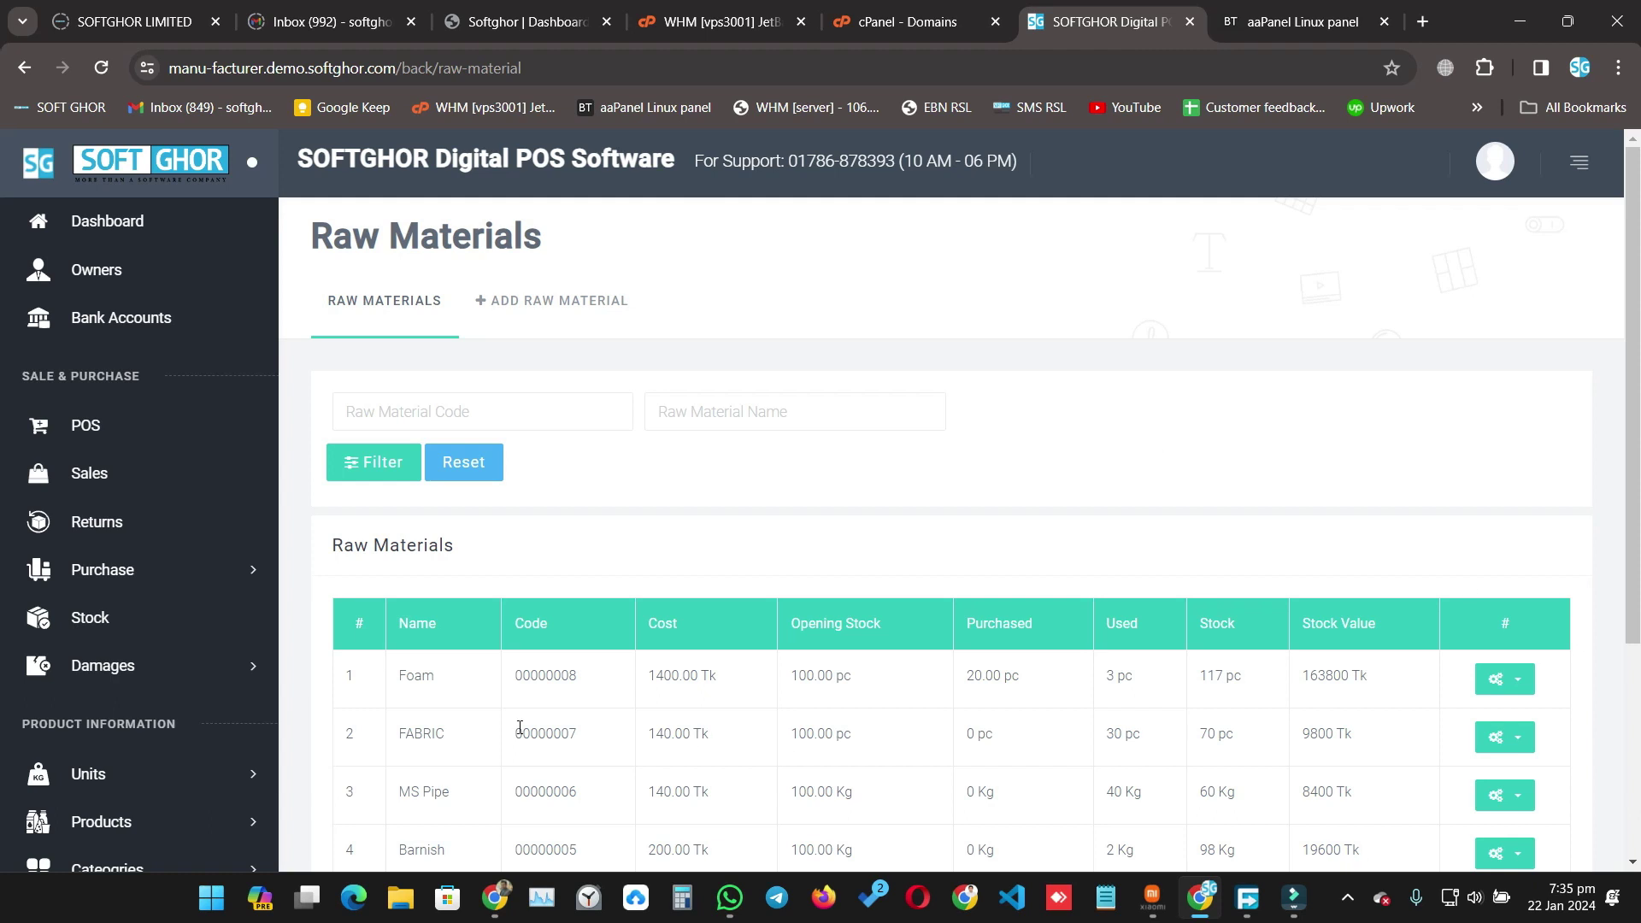
- Review the raw materials list, including each material's cost, used quantity, and stock
{"action": "scroll", "coordinate": [402, 688], "scroll_direction": "down", "scroll_amount": 3}
{"action": "scroll", "coordinate": [175, 667], "scroll_direction": "down", "scroll_amount": 2}
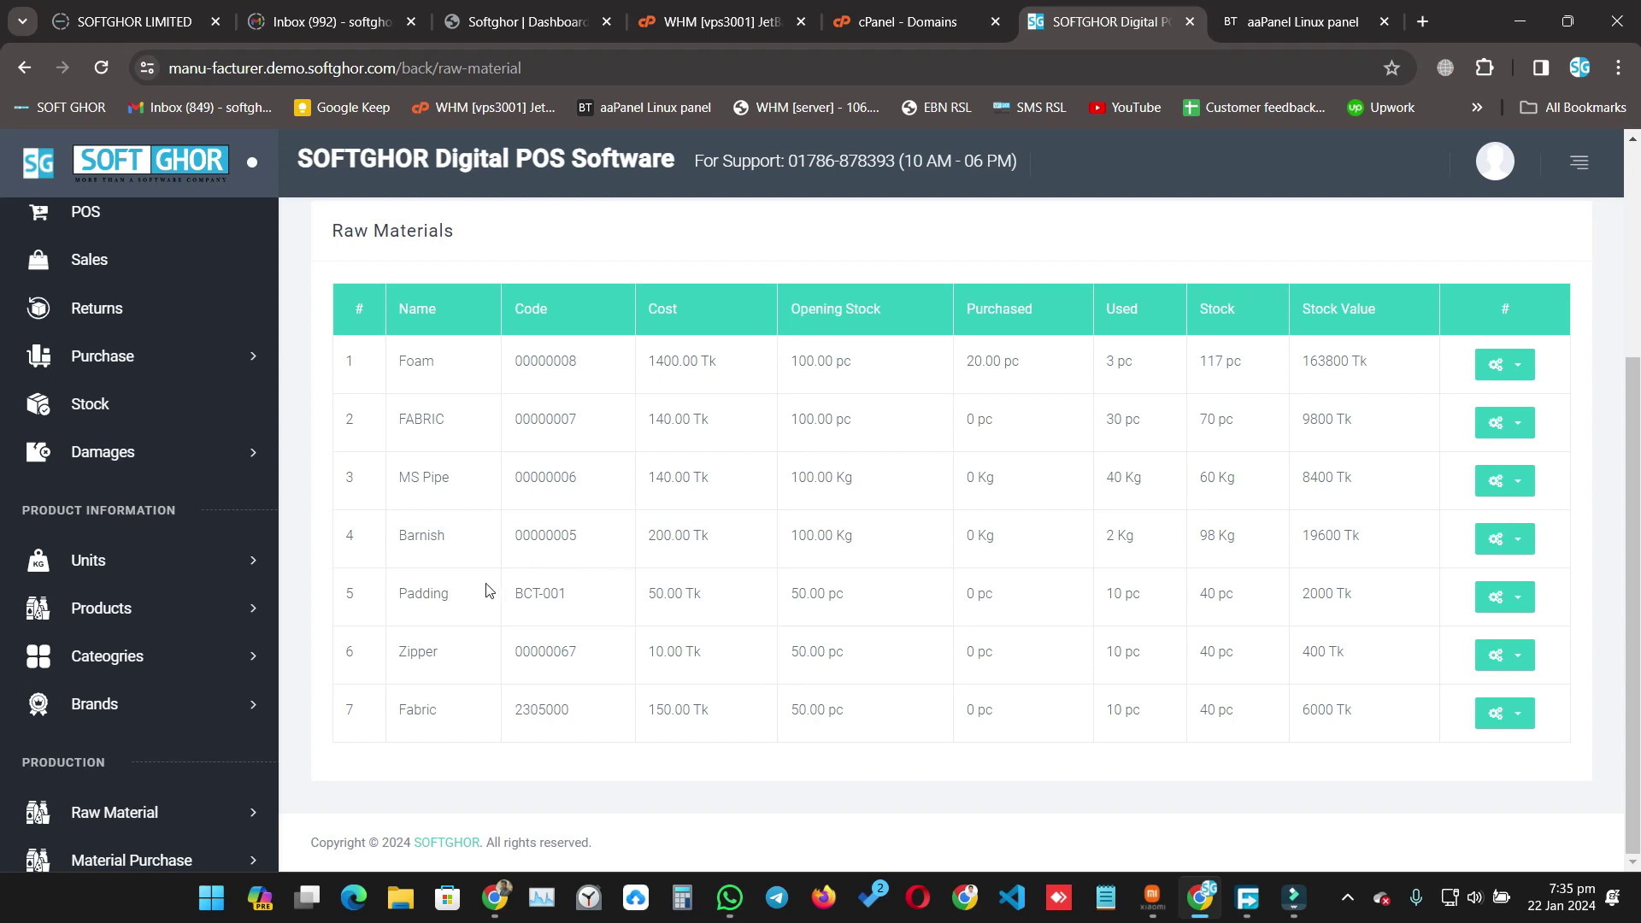
{"action": "scroll", "coordinate": [500, 570], "scroll_direction": "up", "scroll_amount": 1}
{"action": "scroll", "coordinate": [500, 571], "scroll_direction": "down", "scroll_amount": 1}
{"action": "scroll", "coordinate": [1179, 623], "scroll_direction": "up", "scroll_amount": 2}
{"action": "scroll", "coordinate": [1208, 337], "scroll_direction": "down", "scroll_amount": 2}
{"action": "scroll", "coordinate": [1037, 652], "scroll_direction": "up", "scroll_amount": 5}
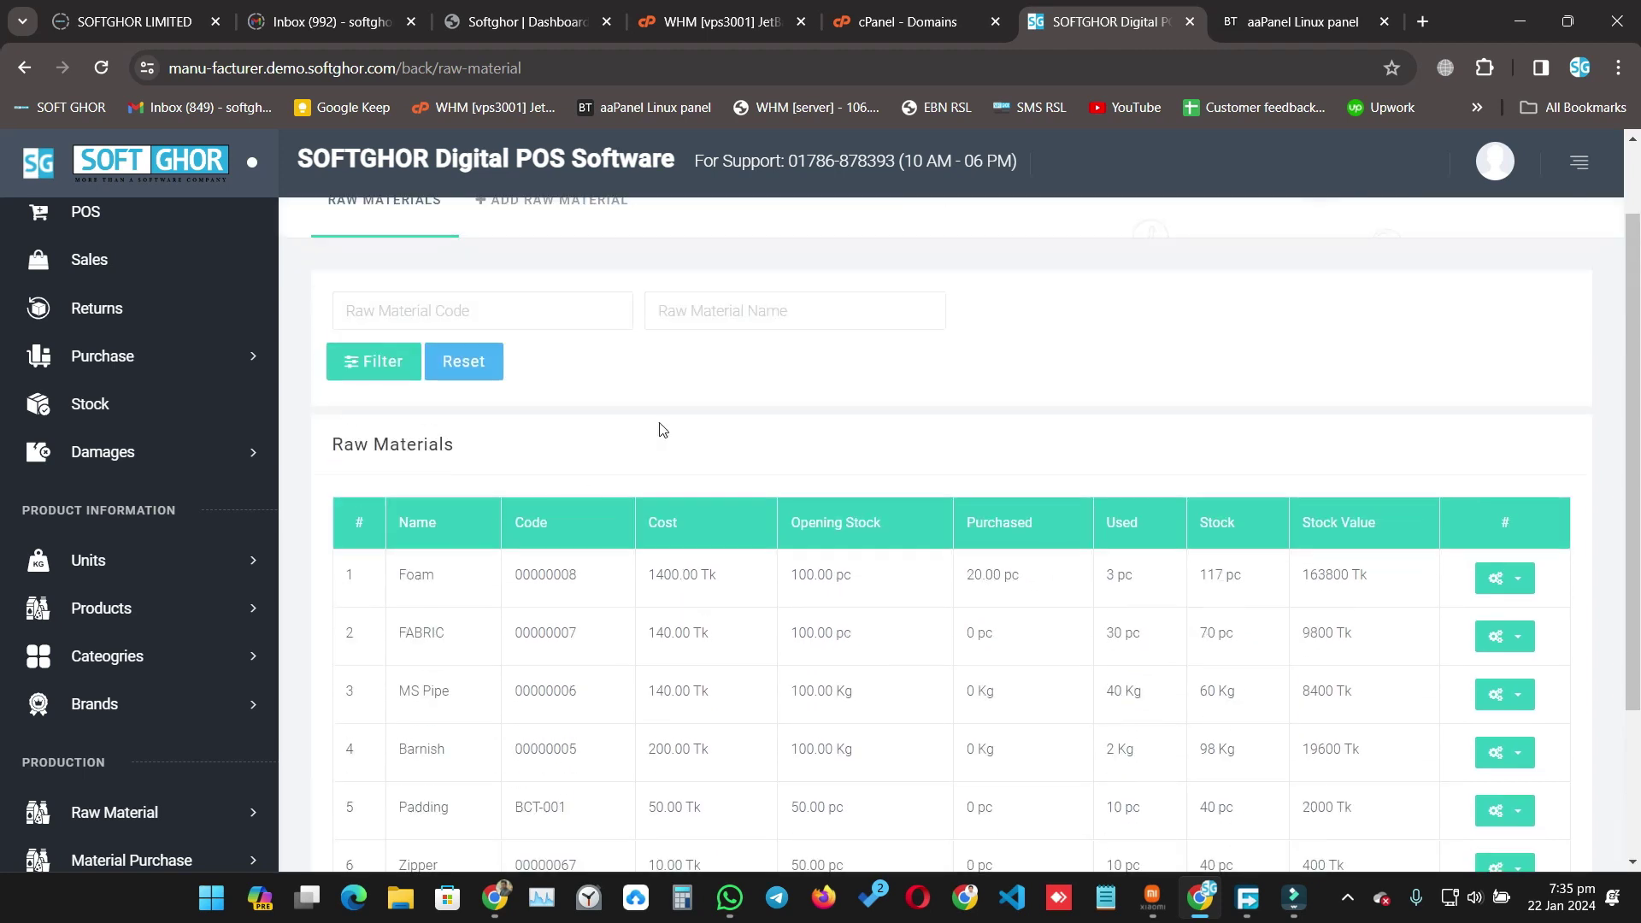
- Open the list of all production records from the Production section
{"action": "scroll", "coordinate": [226, 516], "scroll_direction": "down", "scroll_amount": 8}
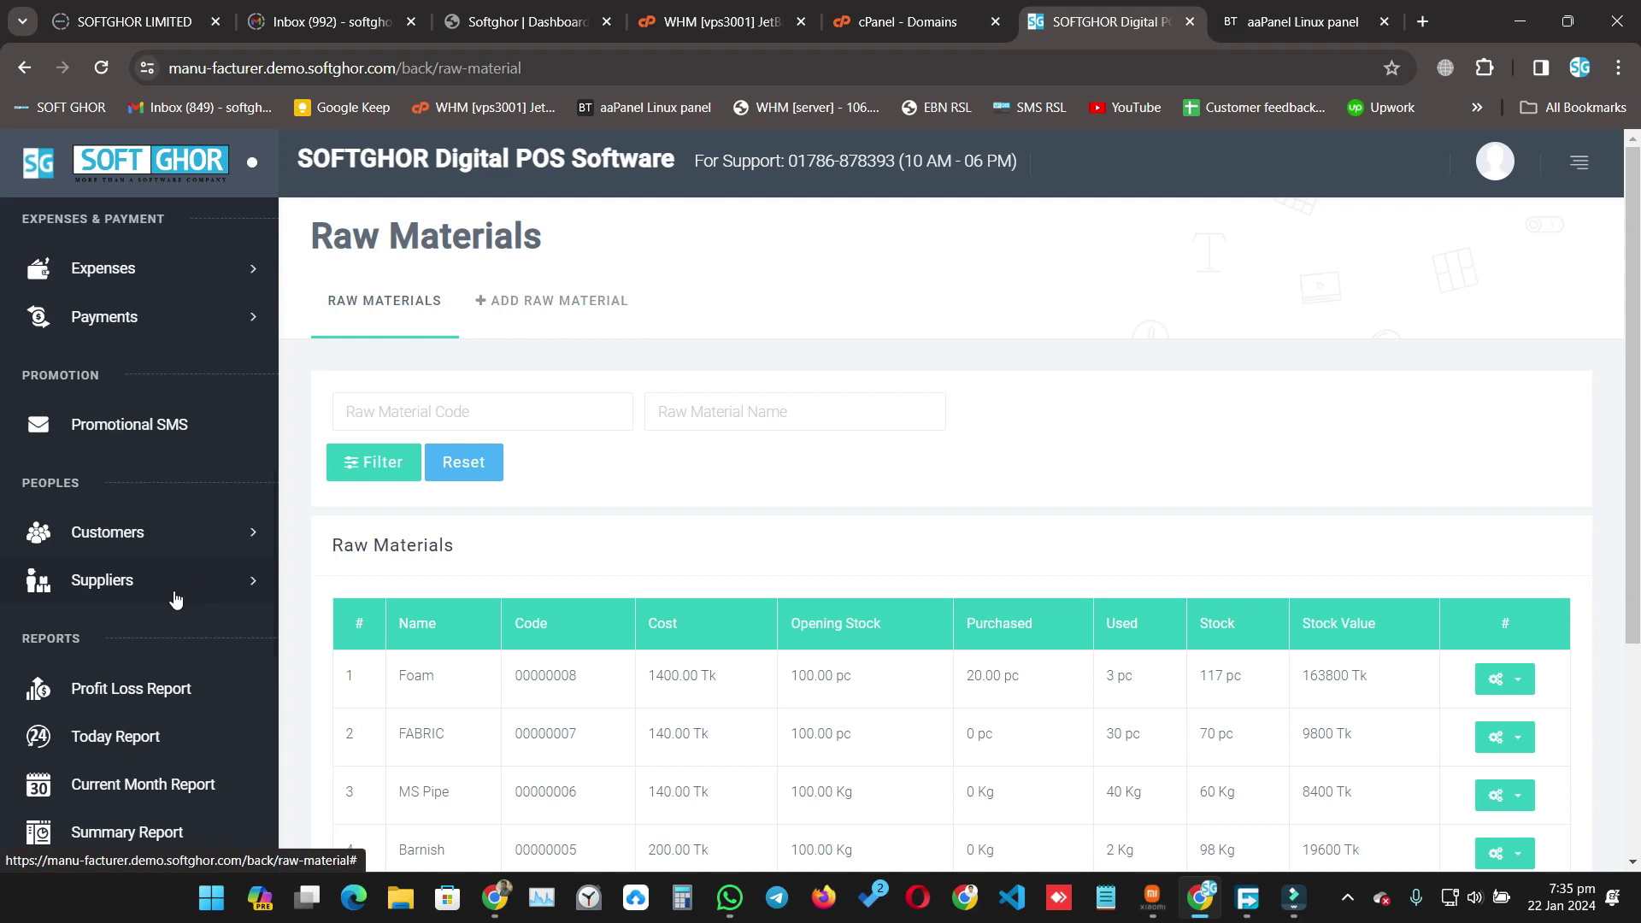
{"action": "scroll", "coordinate": [162, 611], "scroll_direction": "down", "scroll_amount": 3}
{"action": "scroll", "coordinate": [190, 593], "scroll_direction": "up", "scroll_amount": 3}
{"action": "scroll", "coordinate": [186, 524], "scroll_direction": "up", "scroll_amount": 3}
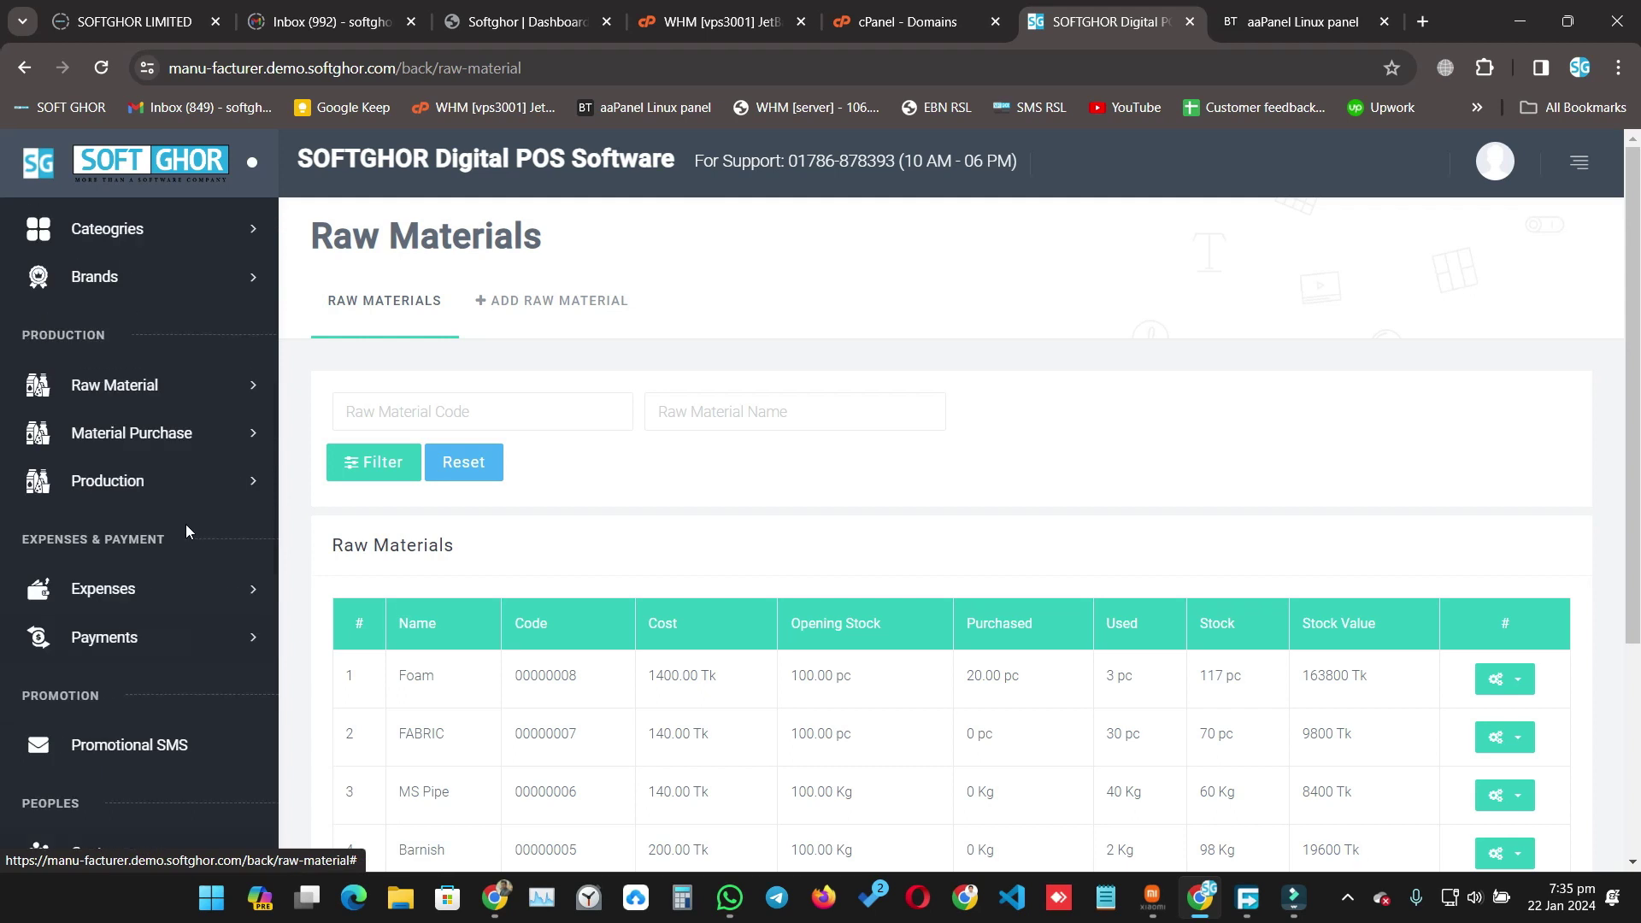
{"action": "left_click", "coordinate": [161, 452]}
{"action": "left_click", "coordinate": [167, 580]}
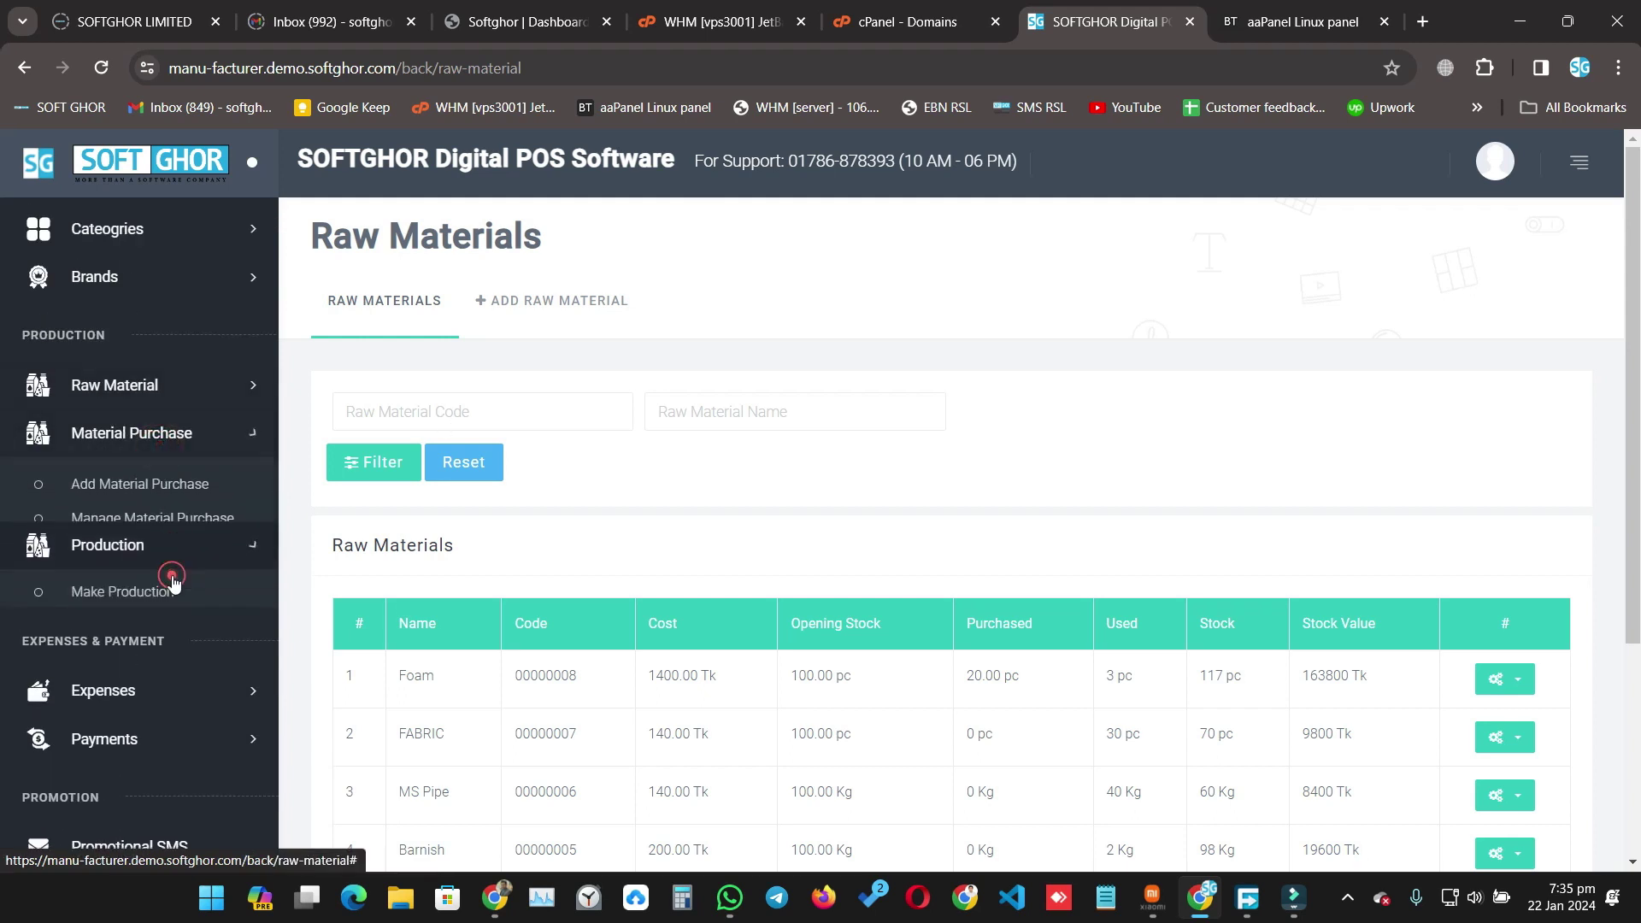
{"action": "left_click", "coordinate": [152, 574]}
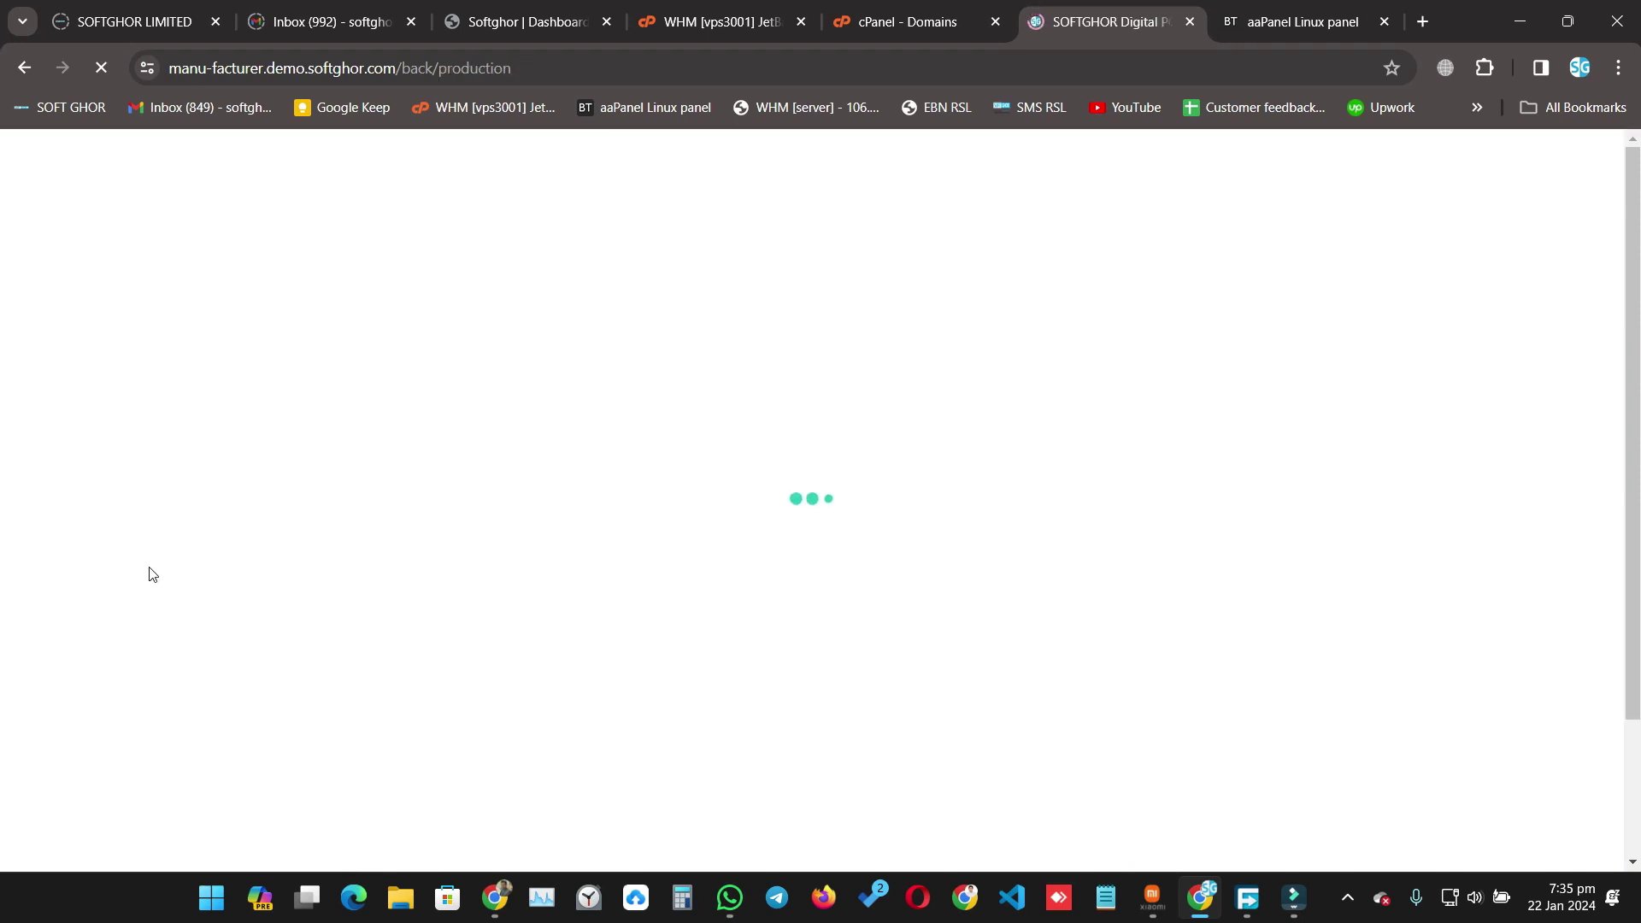
{"action": "scroll", "coordinate": [653, 496], "scroll_direction": "down", "scroll_amount": 2}
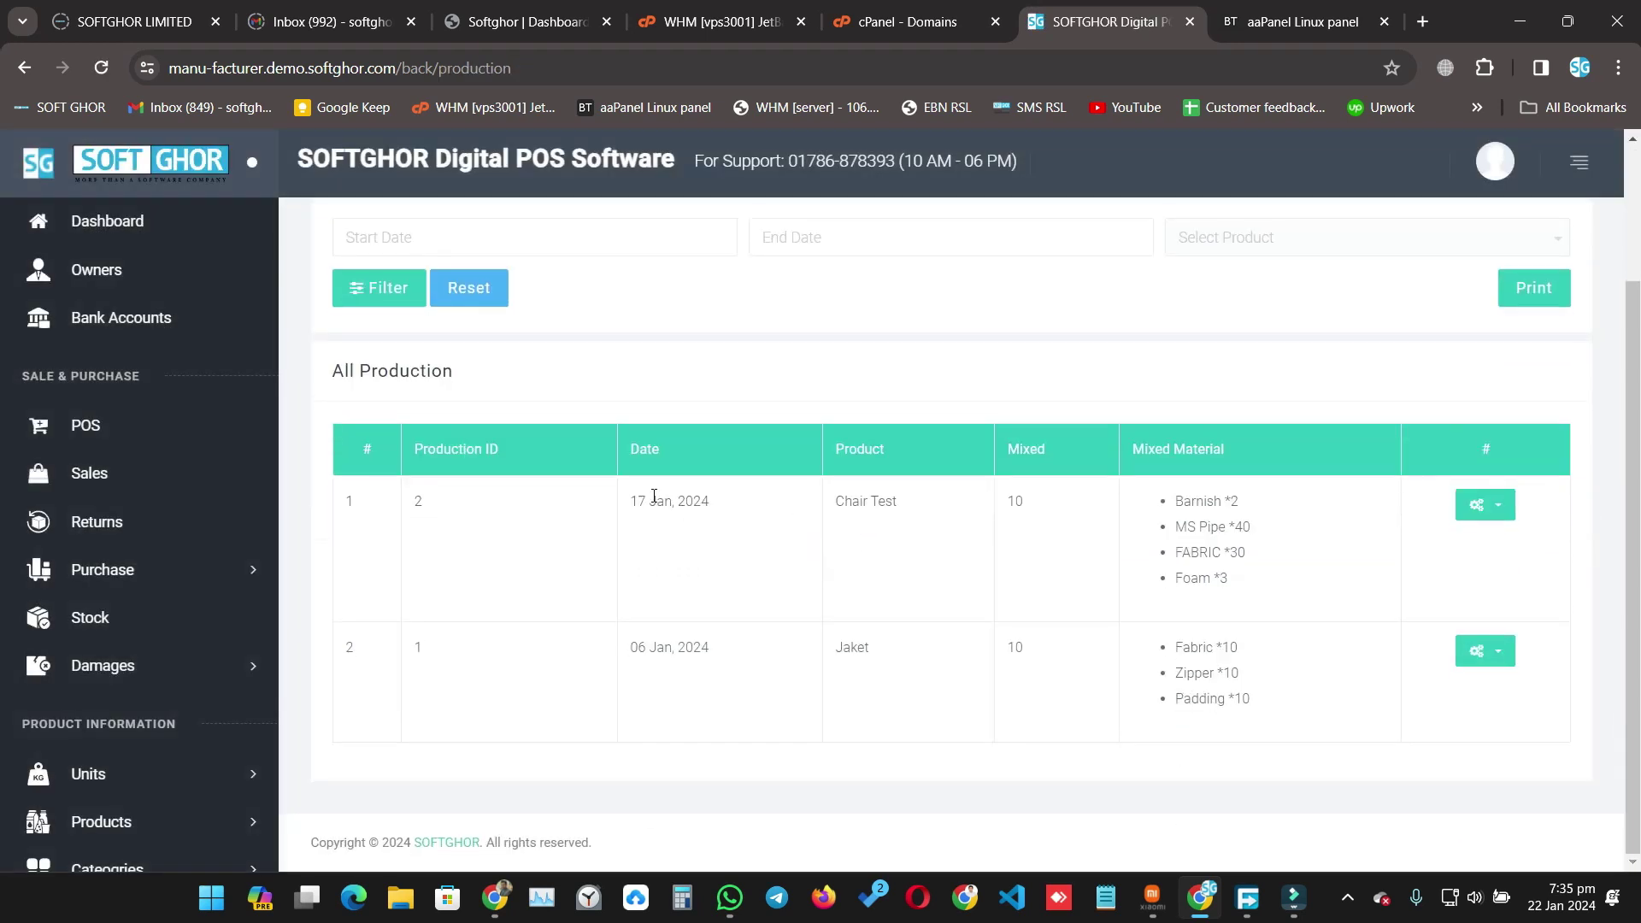
- Start a new production entry and select Chair Test as its product
{"action": "scroll", "coordinate": [551, 282], "scroll_direction": "up", "scroll_amount": 2}
{"action": "left_click", "coordinate": [560, 313]}
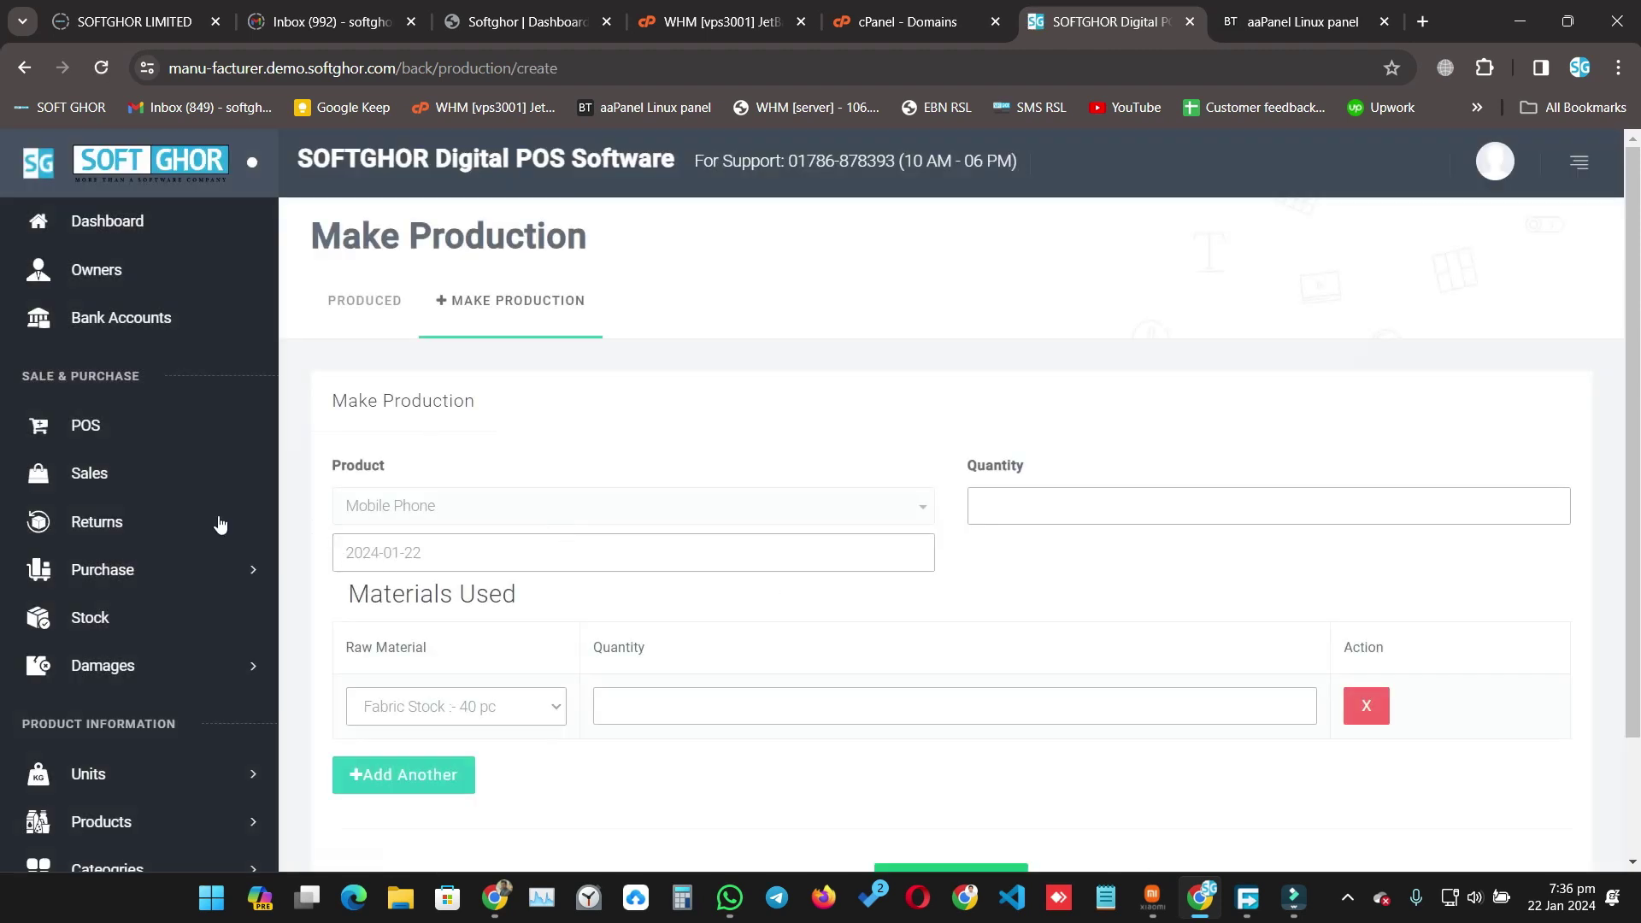
{"action": "left_click", "coordinate": [410, 504]}
{"action": "scroll", "coordinate": [436, 410], "scroll_direction": "down", "scroll_amount": 3}
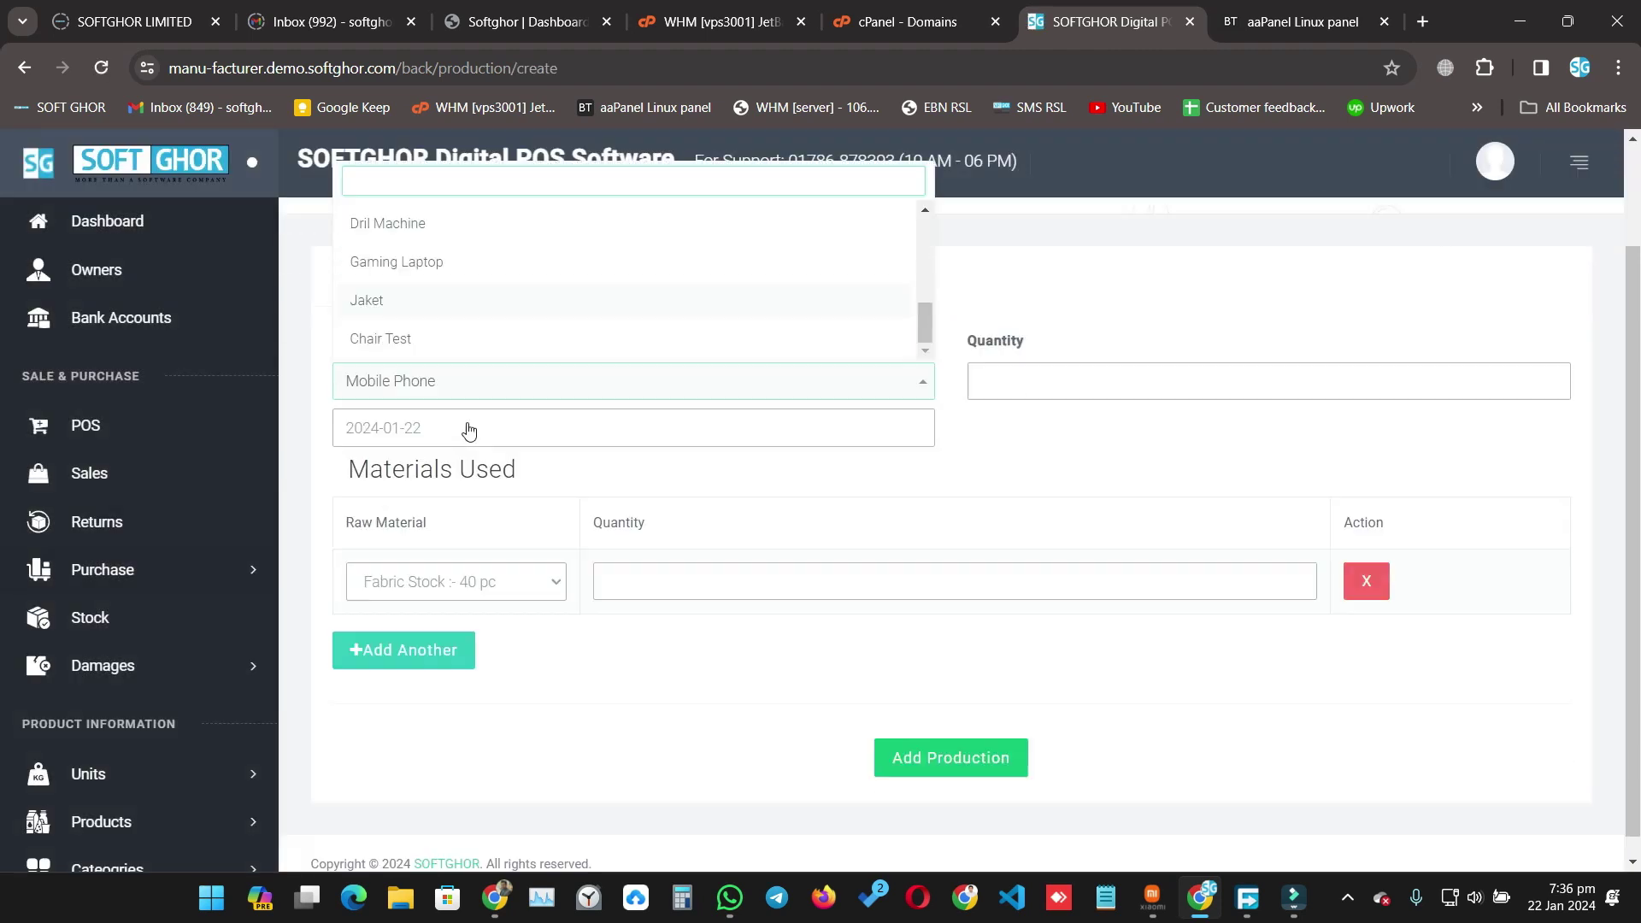
{"action": "left_click", "coordinate": [419, 324]}
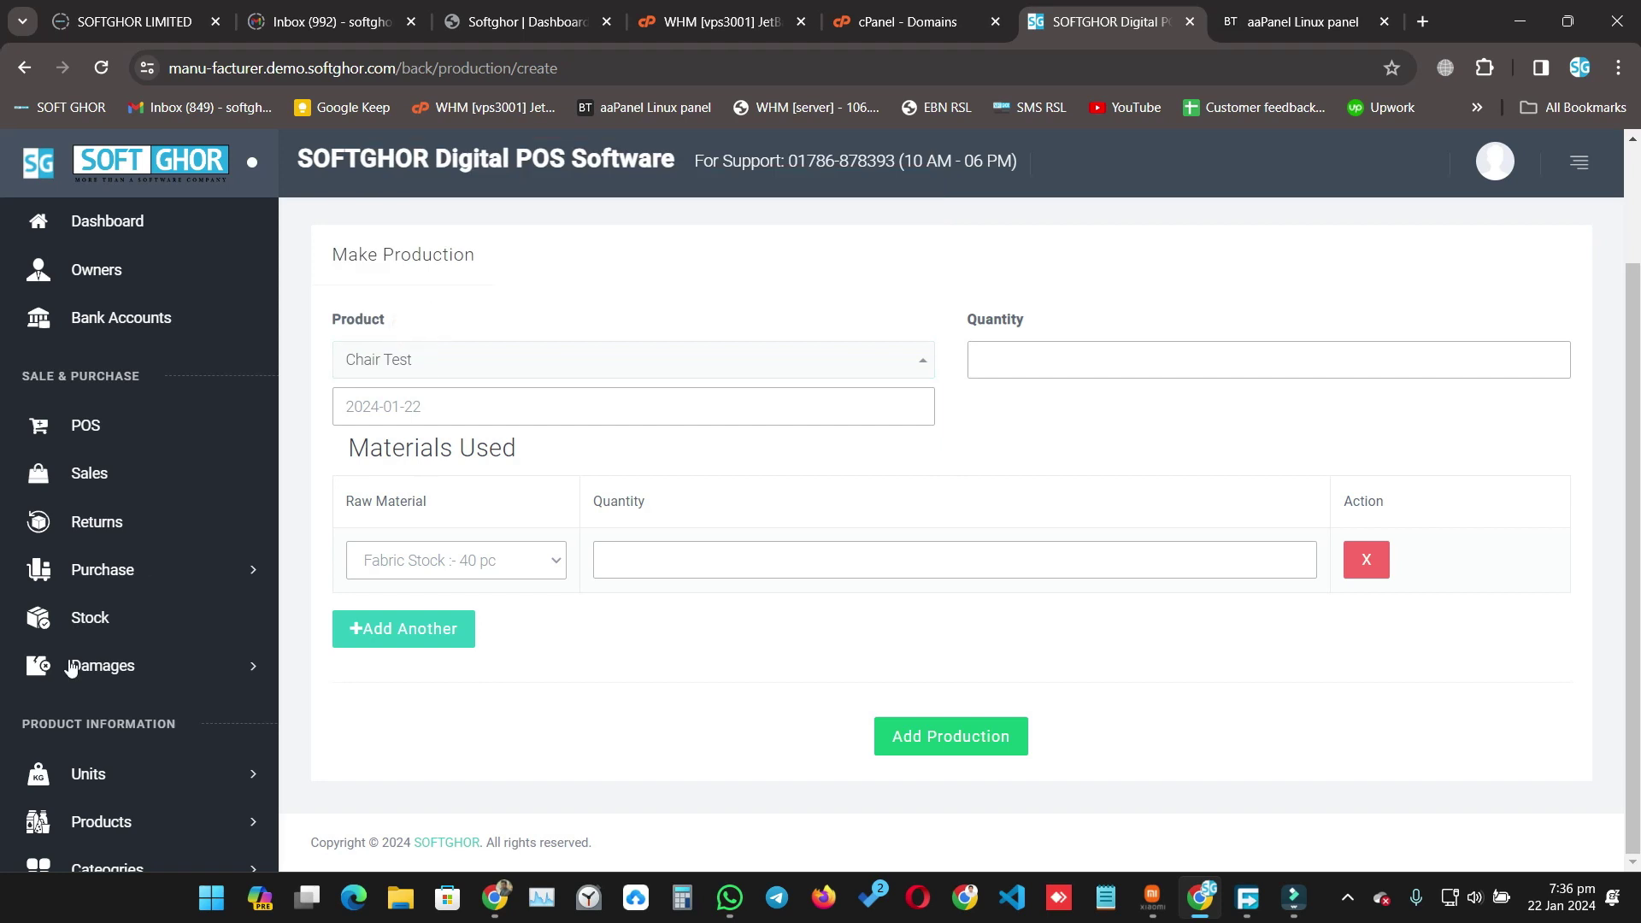
- Open the Stock page in a separate browser tab and check the stock of Chair Test
{"action": "middle_click", "coordinate": [90, 617]}
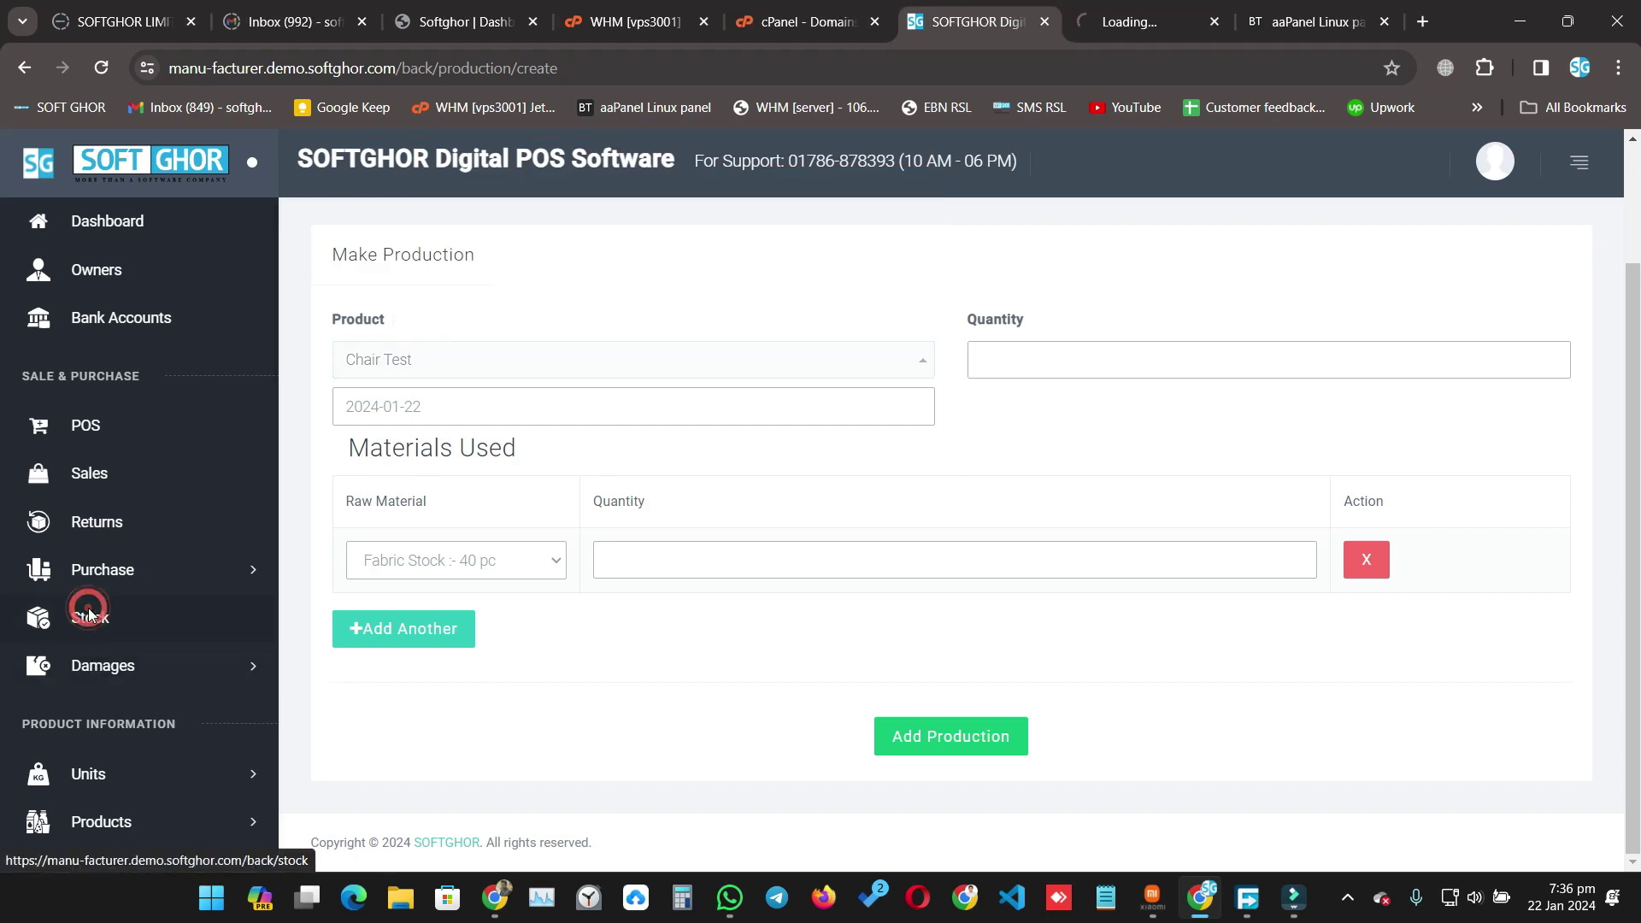
{"action": "left_click", "coordinate": [1162, 17]}
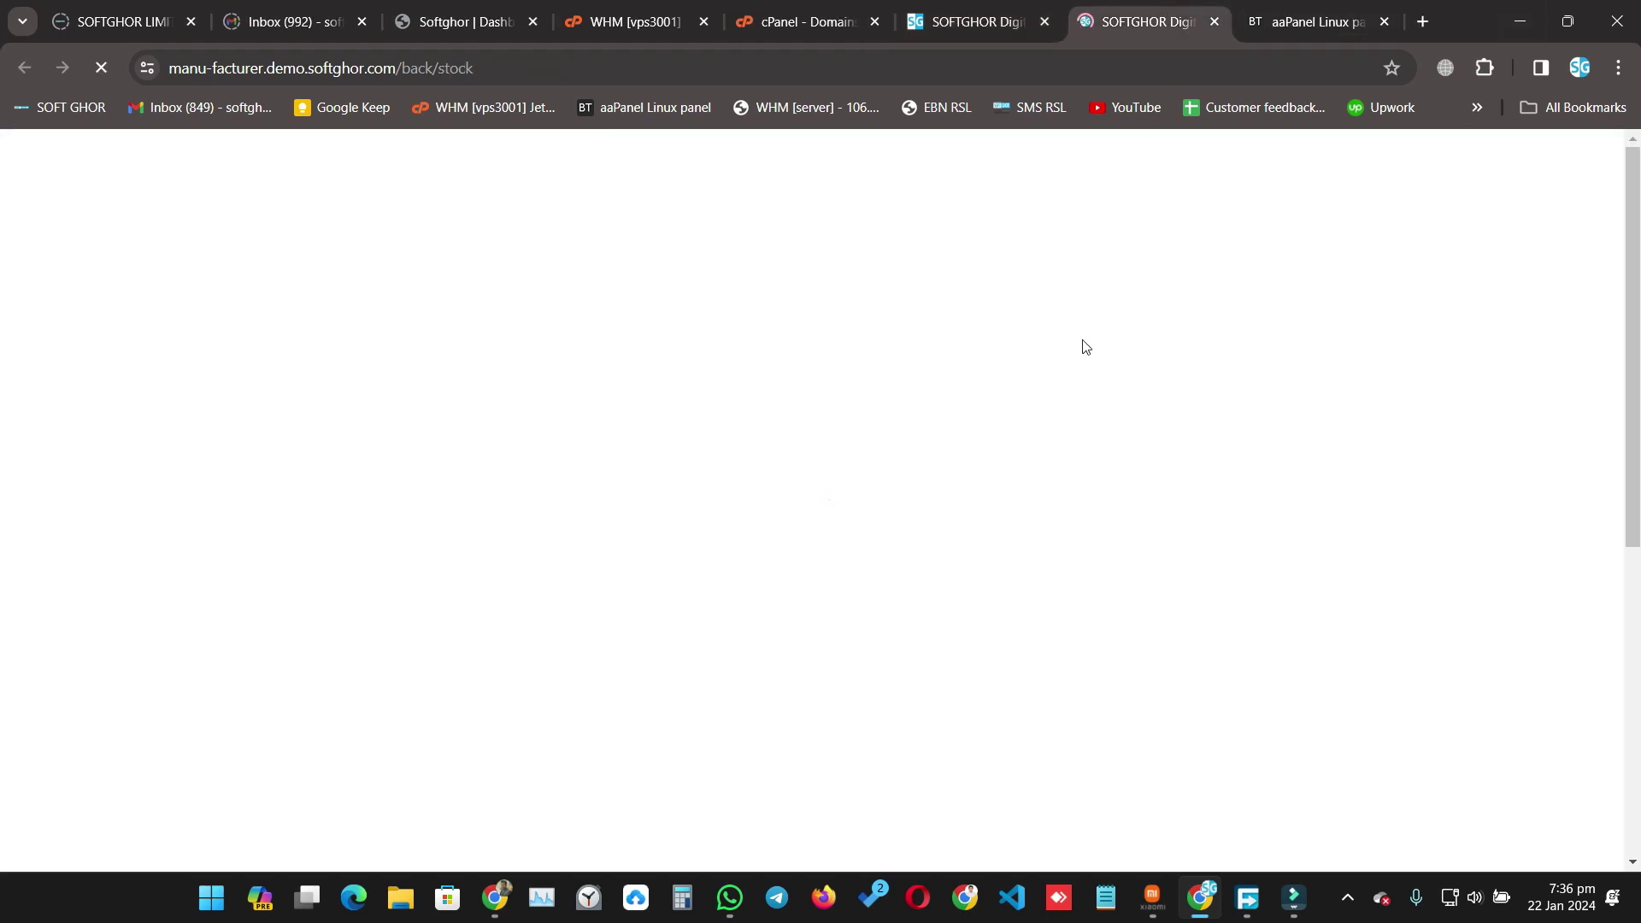
{"action": "scroll", "coordinate": [1116, 584], "scroll_direction": "down", "scroll_amount": 7}
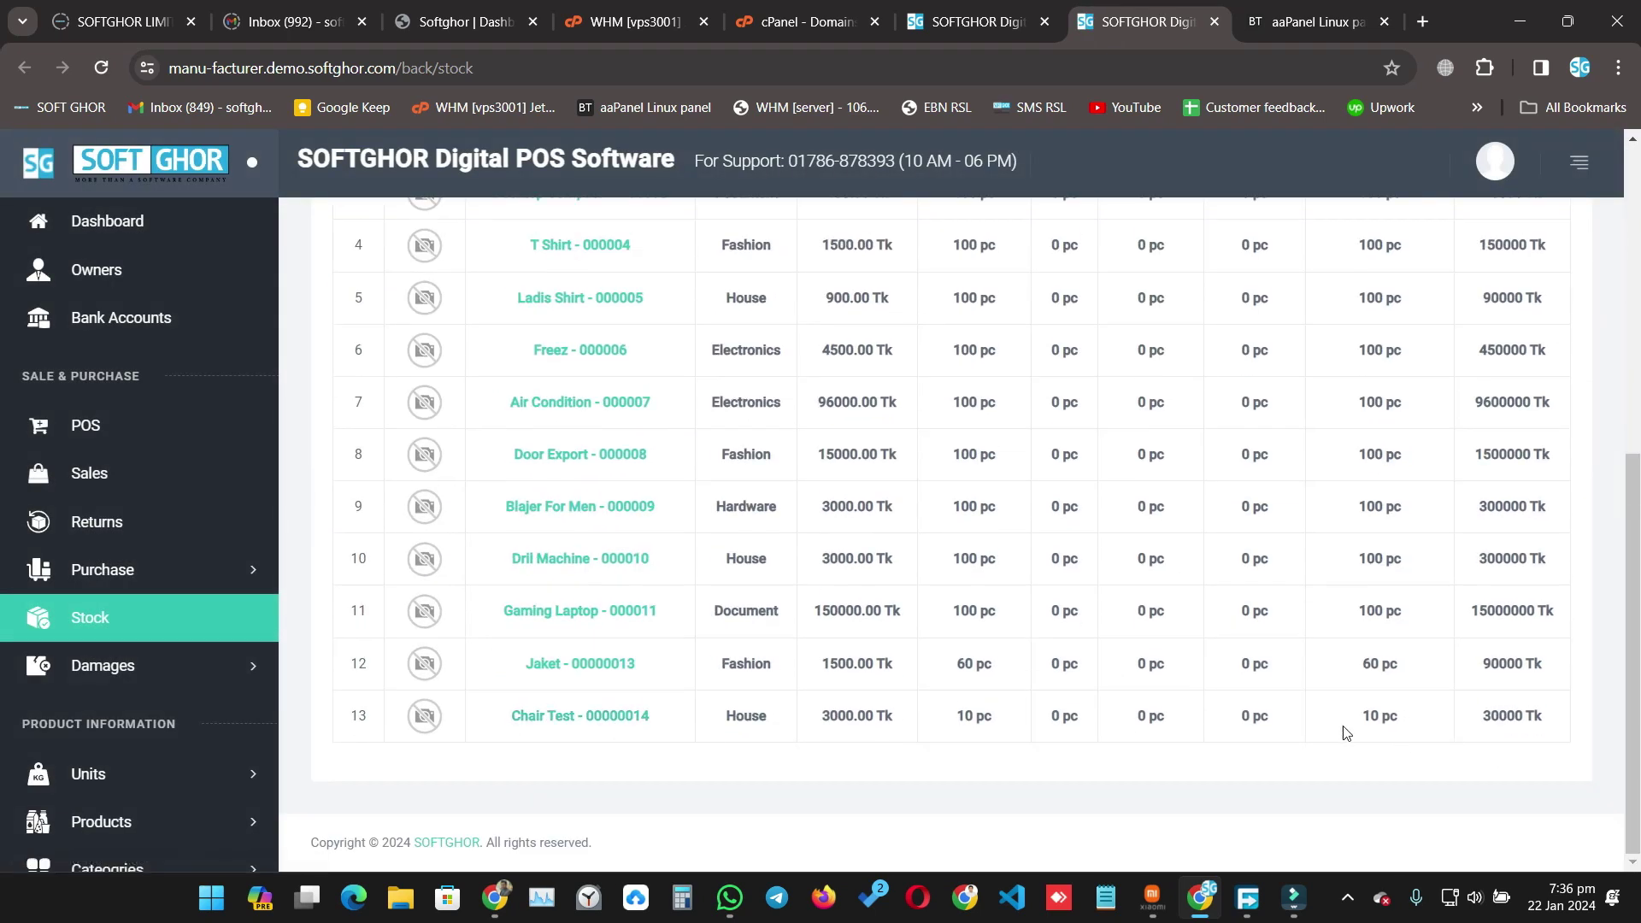
- Return to the production entry and set the Chair Test production quantity to 5
{"action": "left_click", "coordinate": [991, 18]}
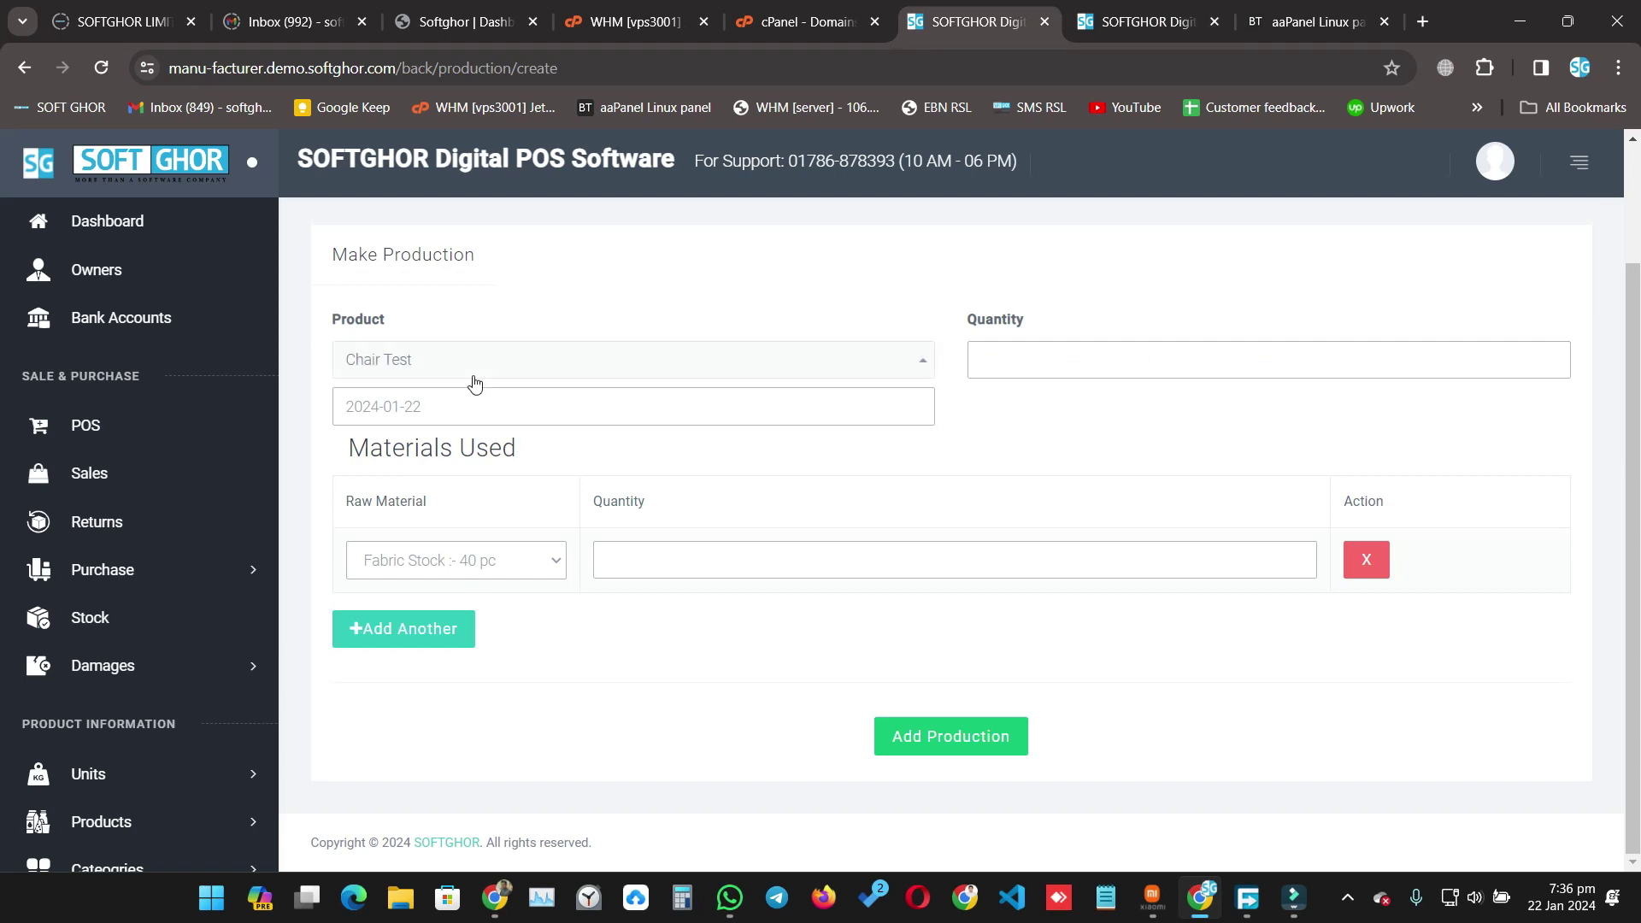
{"action": "left_click", "coordinate": [499, 363]}
{"action": "left_click", "coordinate": [499, 363]}
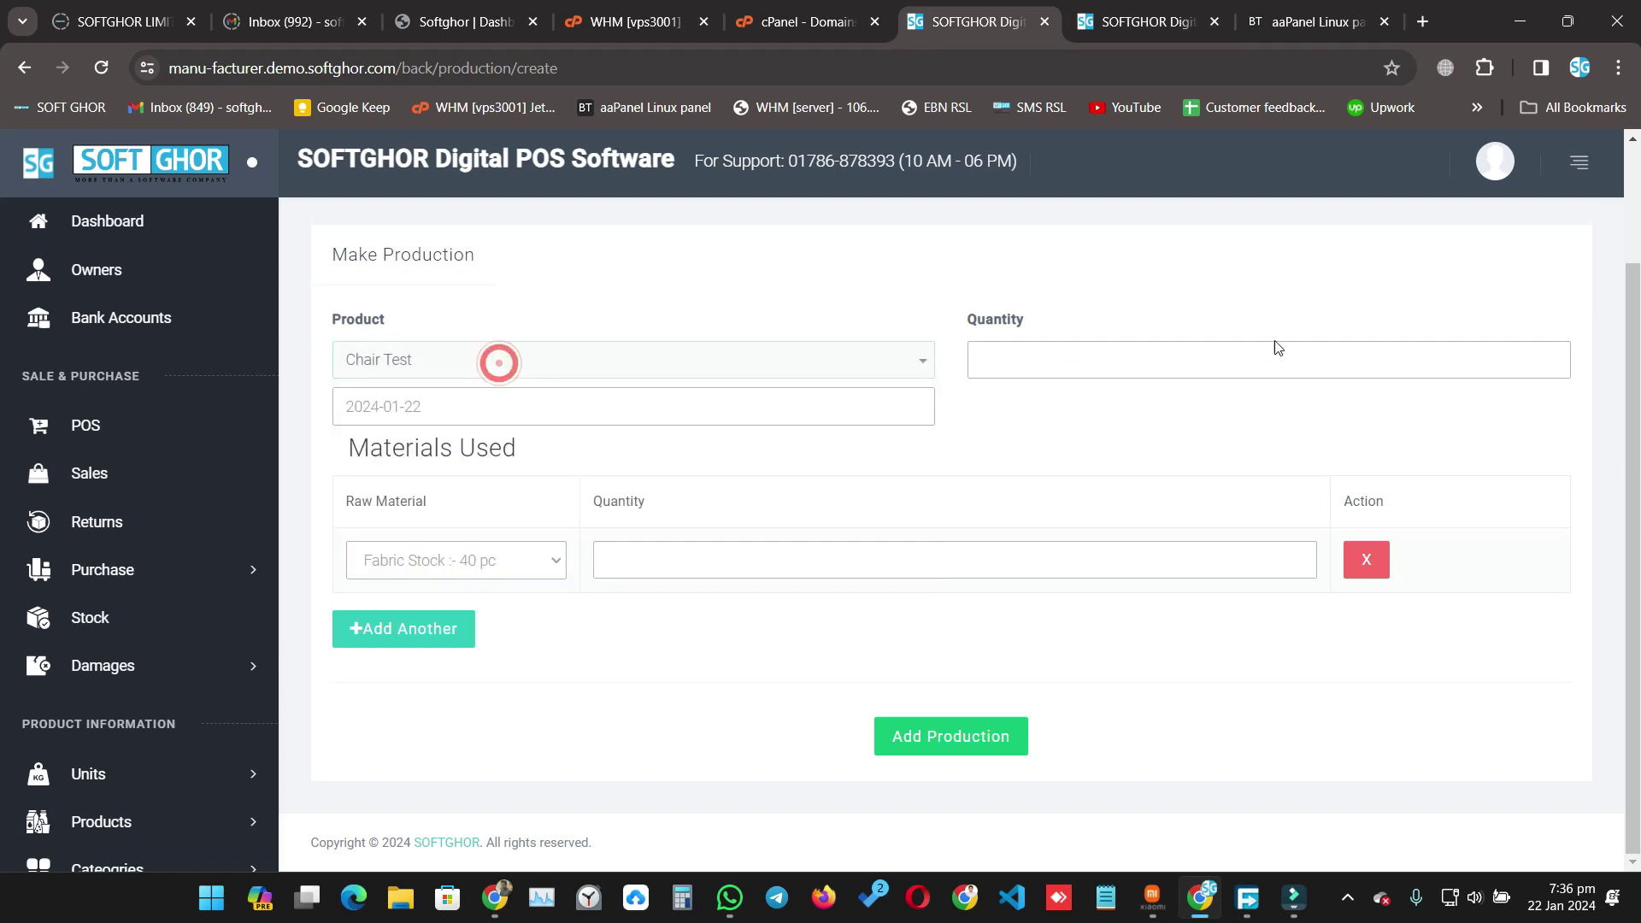
{"action": "left_click", "coordinate": [1059, 348]}
{"action": "type", "text": "5"}
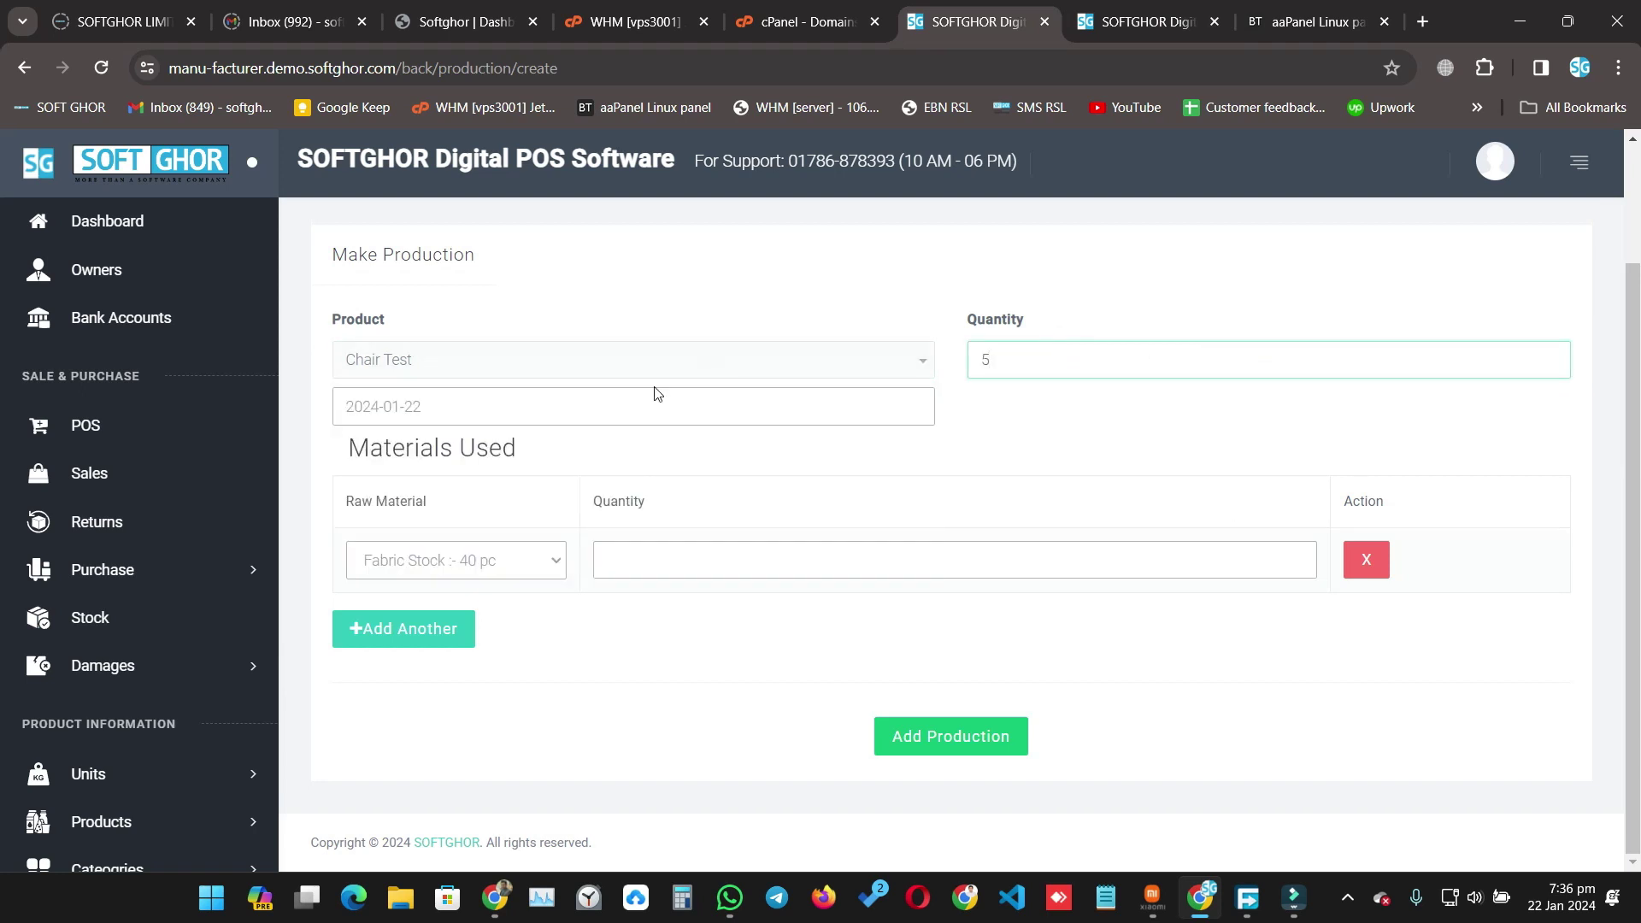
- Keep Fabric as the first raw material and add three more rows to Materials Used
{"action": "left_click", "coordinate": [491, 562]}
{"action": "left_click", "coordinate": [493, 563]}
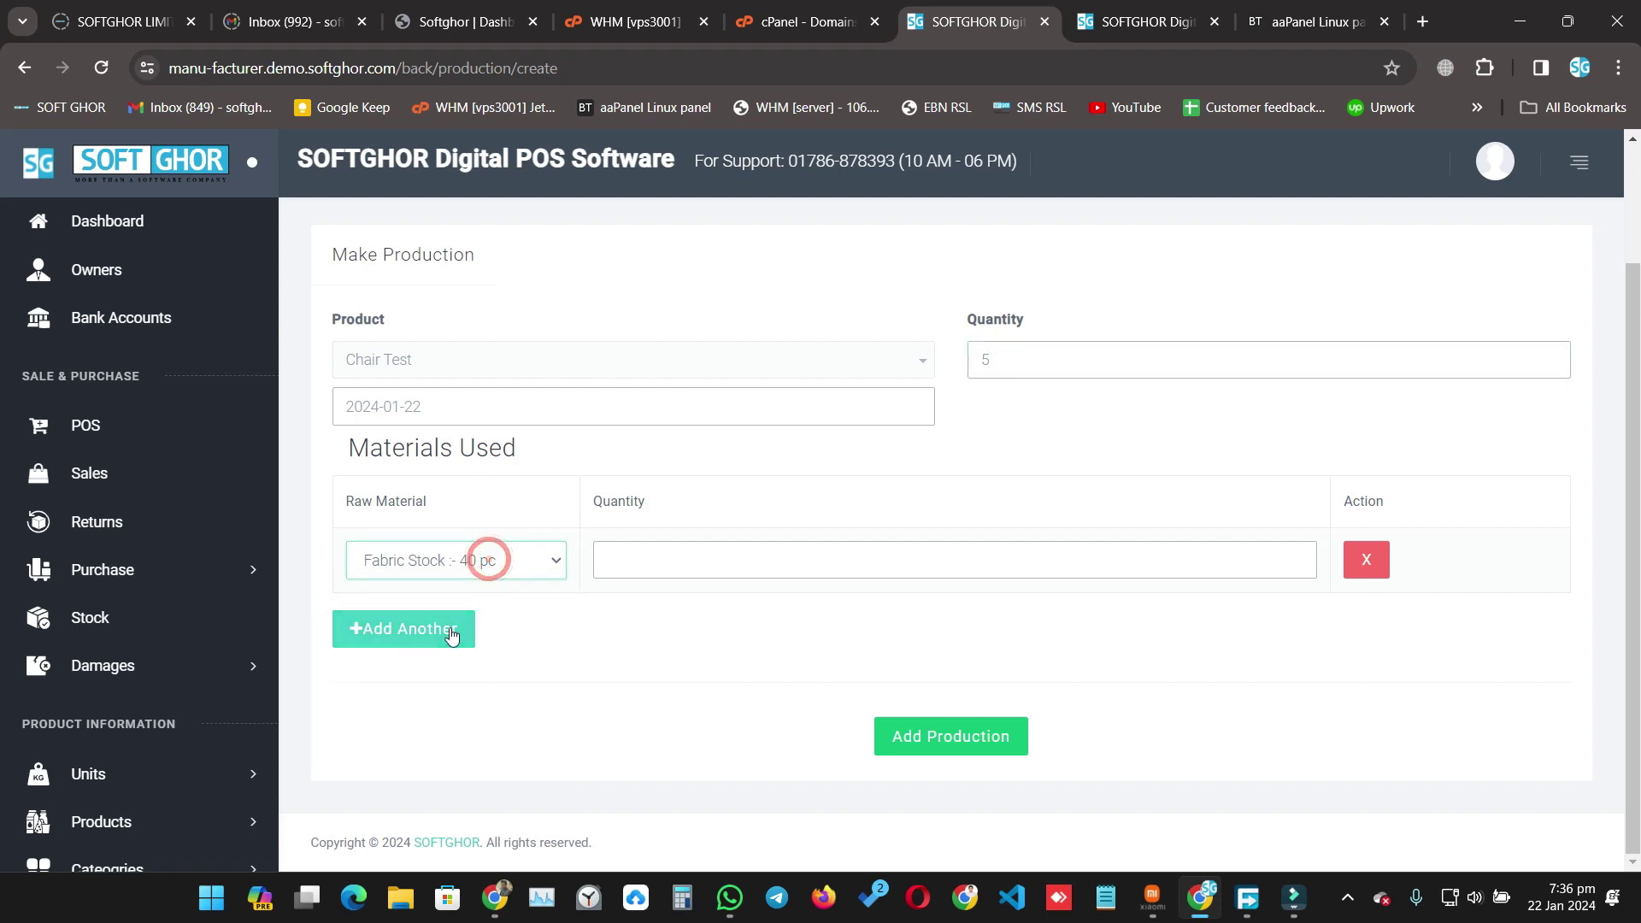
{"action": "left_click", "coordinate": [447, 630]}
{"action": "left_click", "coordinate": [425, 691]}
{"action": "left_click", "coordinate": [414, 759]}
- Choose Padding, Foam and MS Pipe as the raw materials in the second, third and fourth rows
{"action": "left_click", "coordinate": [465, 561]}
{"action": "left_click", "coordinate": [462, 560]}
{"action": "left_click", "coordinate": [472, 626]}
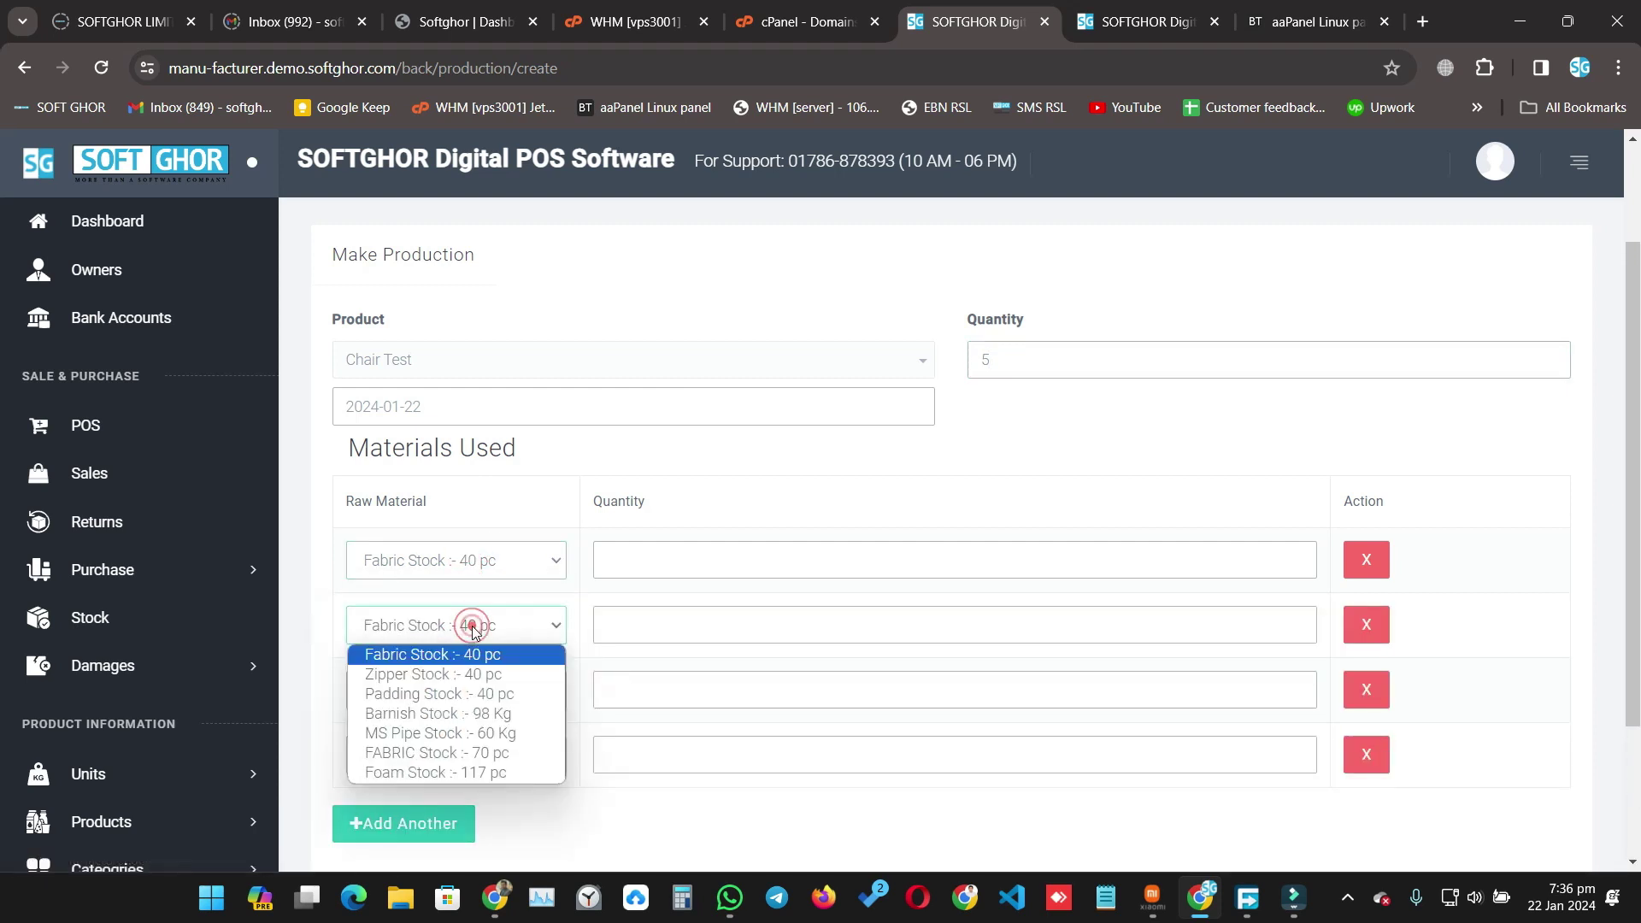
{"action": "left_click", "coordinate": [445, 703]}
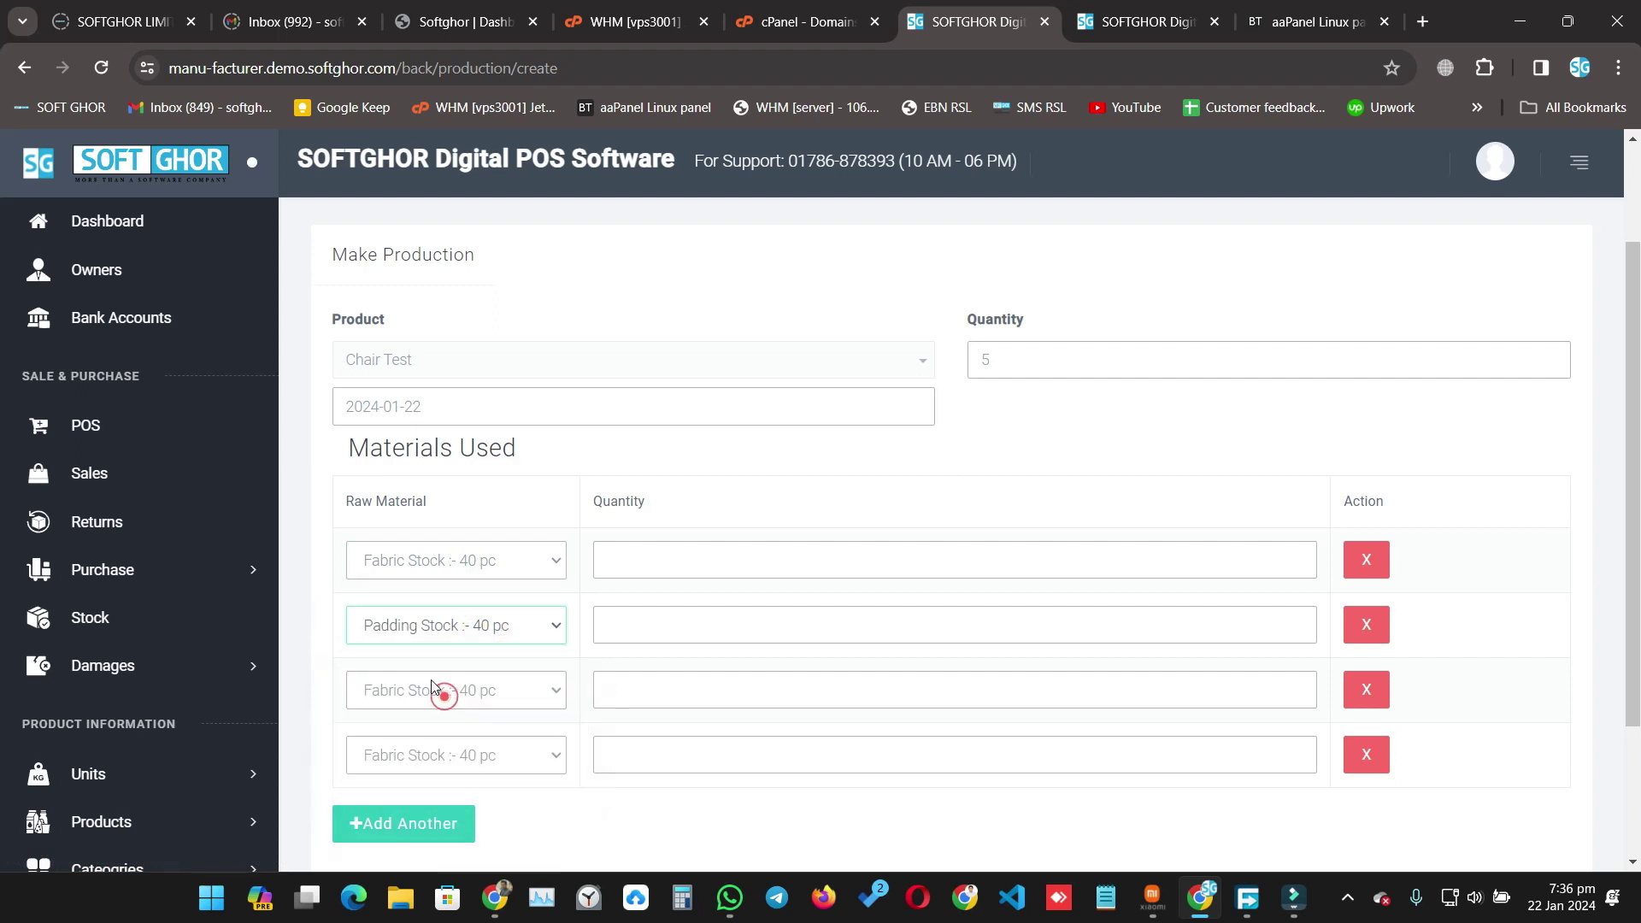
{"action": "left_click", "coordinate": [430, 688]}
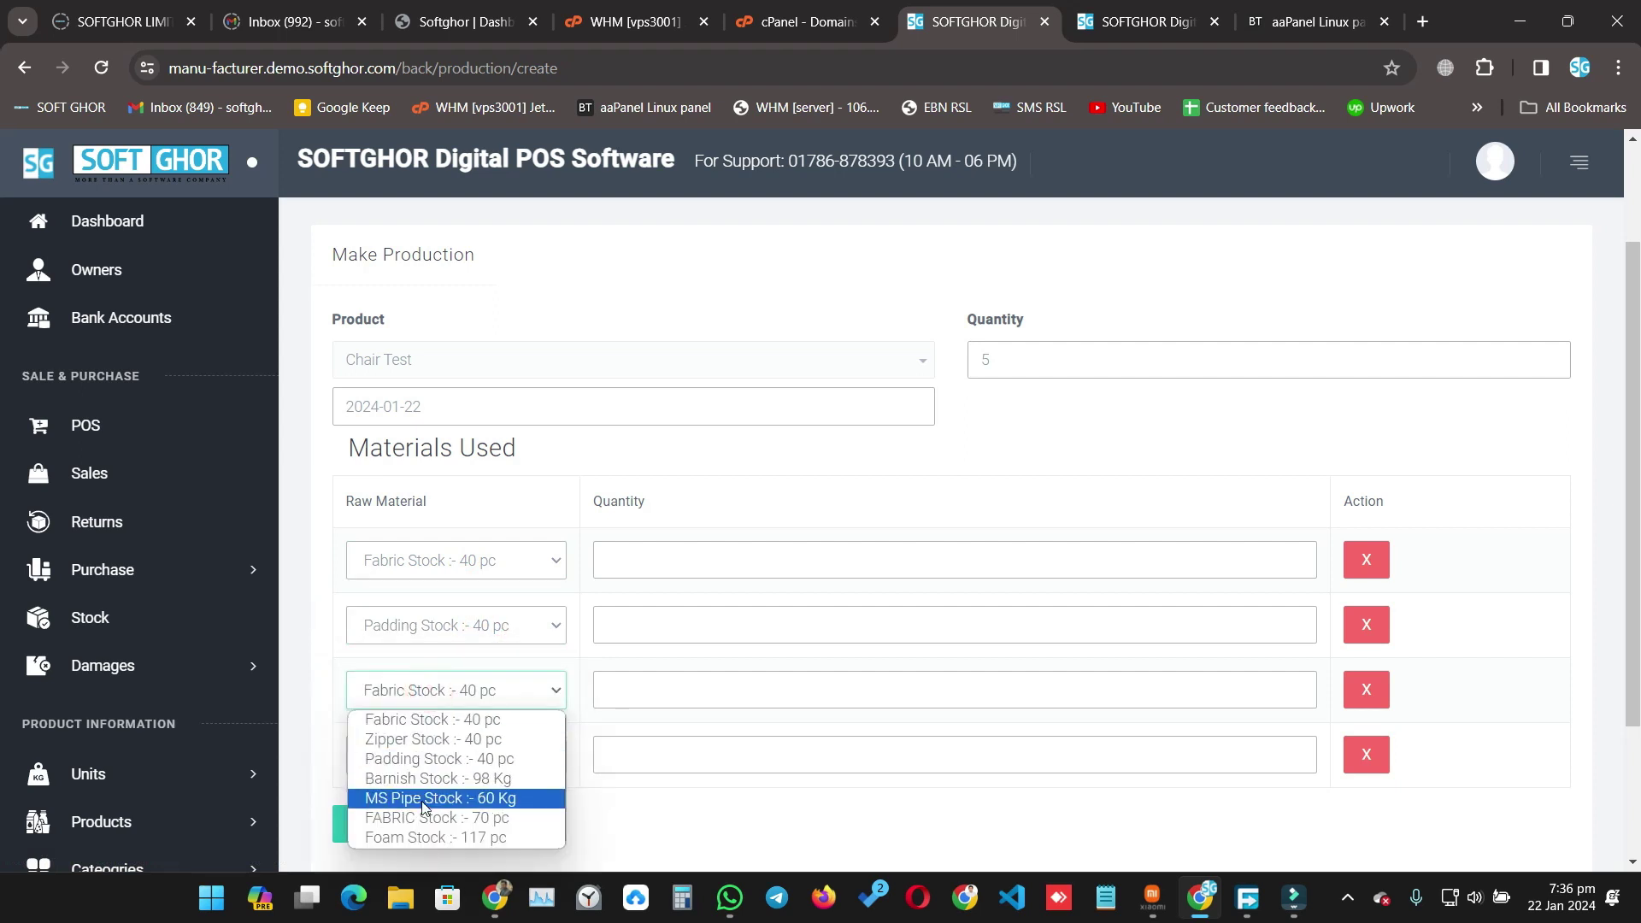
{"action": "left_click", "coordinate": [419, 841]}
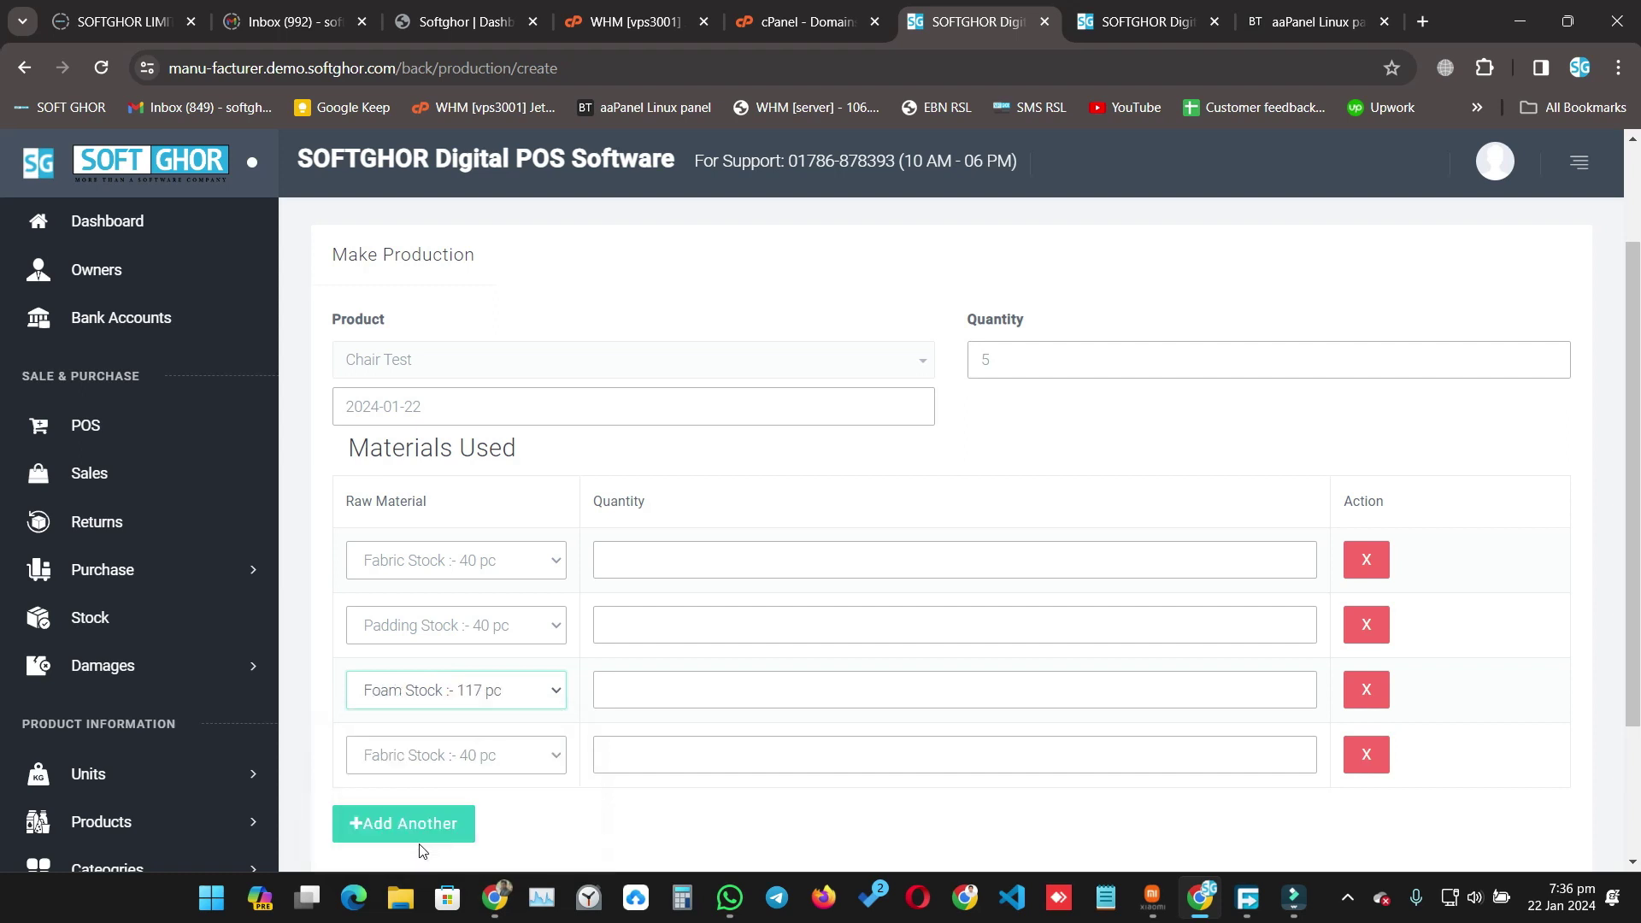
{"action": "left_click", "coordinate": [416, 752]}
{"action": "left_click", "coordinate": [419, 686]}
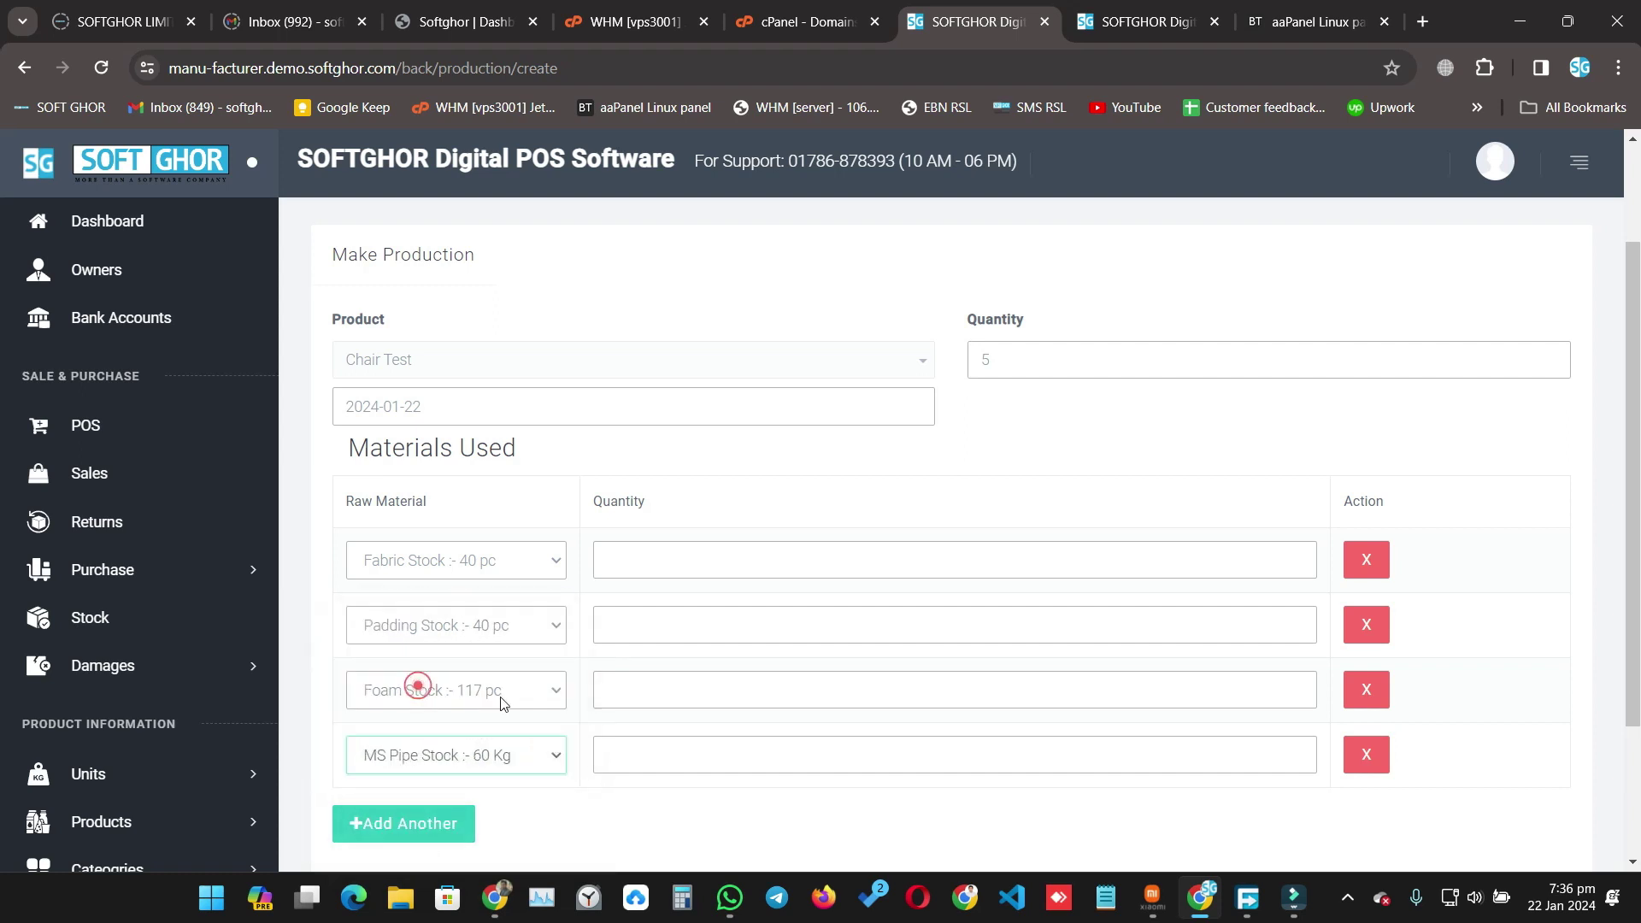
- Set the material quantities to 10 for Fabric, 10 for Padding, 20 for Foam and 20 for MS Pipe
{"action": "scroll", "coordinate": [616, 628], "scroll_direction": "down", "scroll_amount": 3}
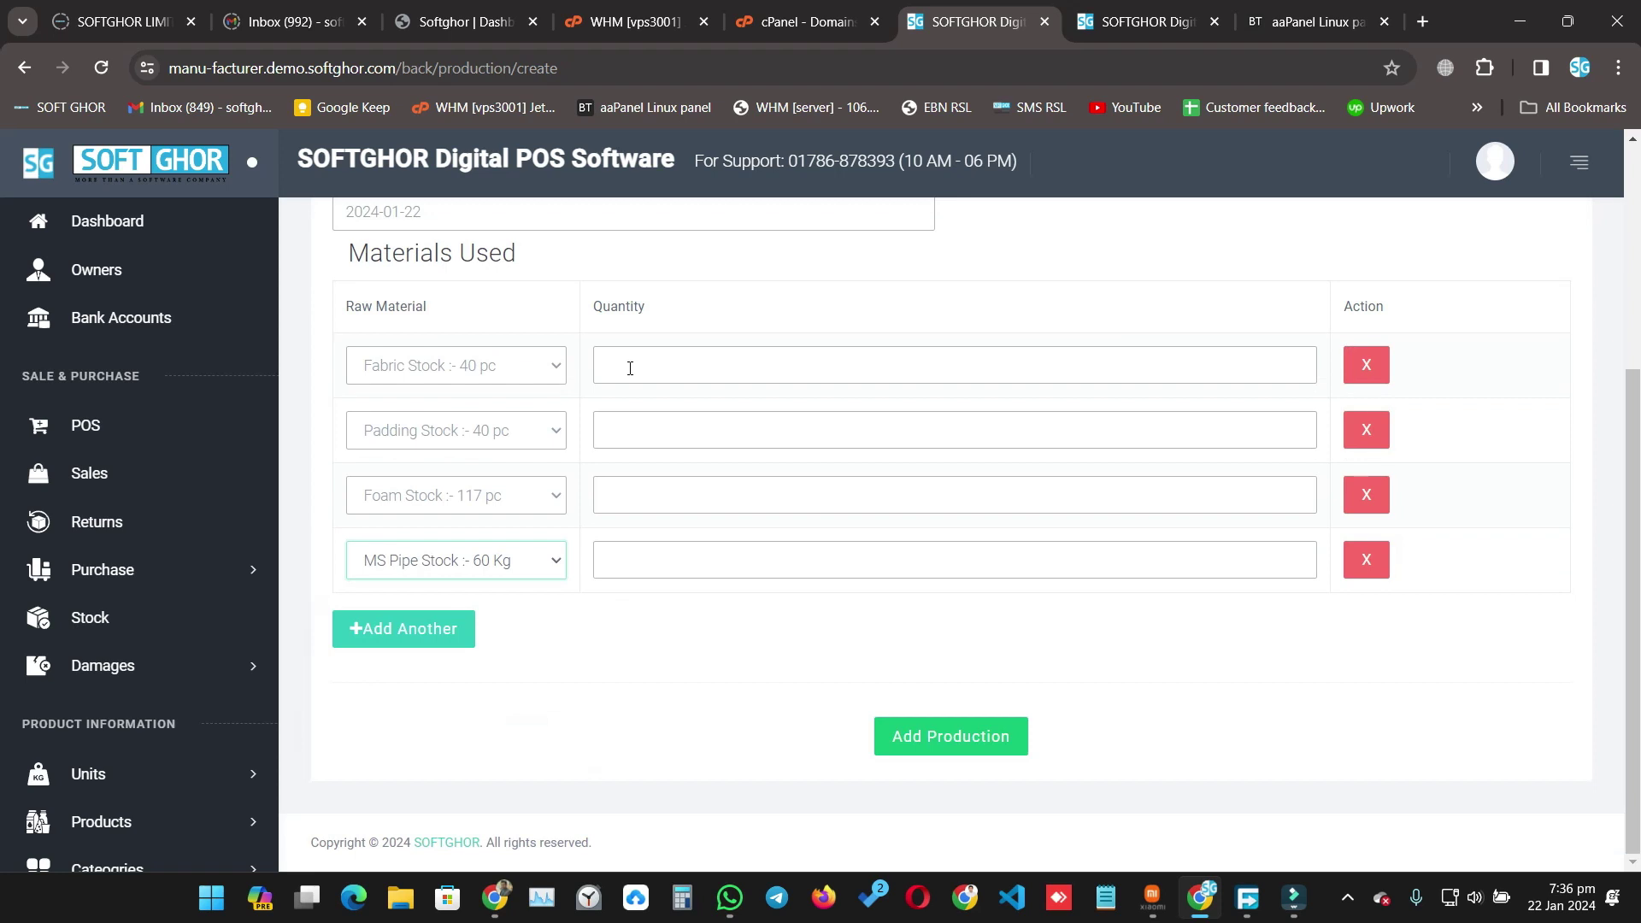
{"action": "left_click", "coordinate": [630, 368]}
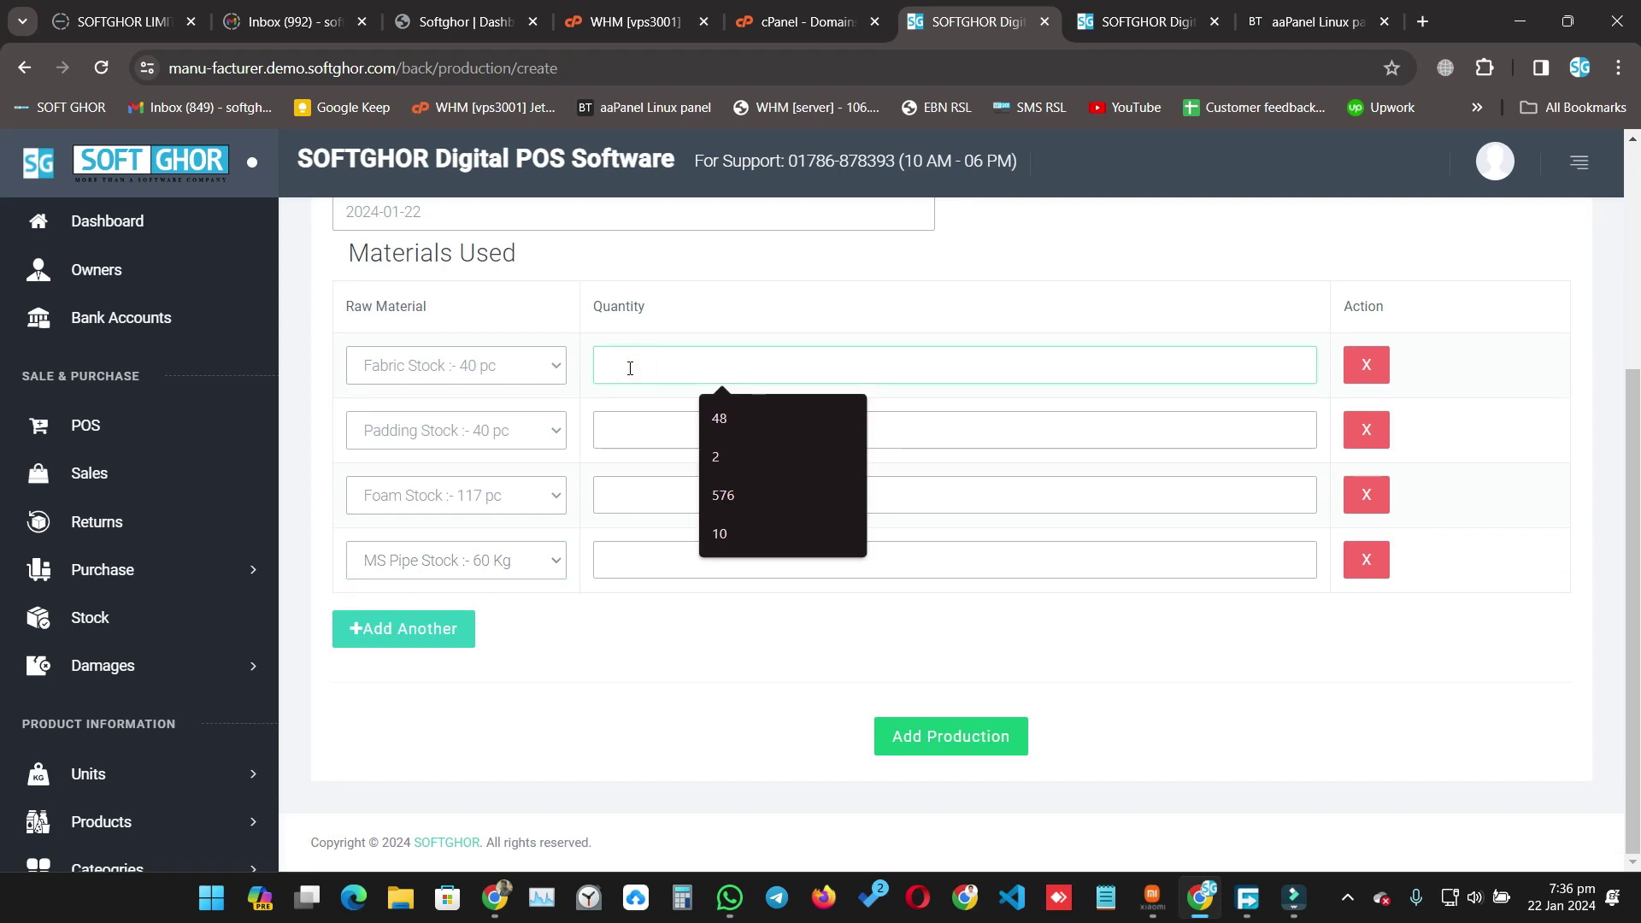
{"action": "type", "text": "10"}
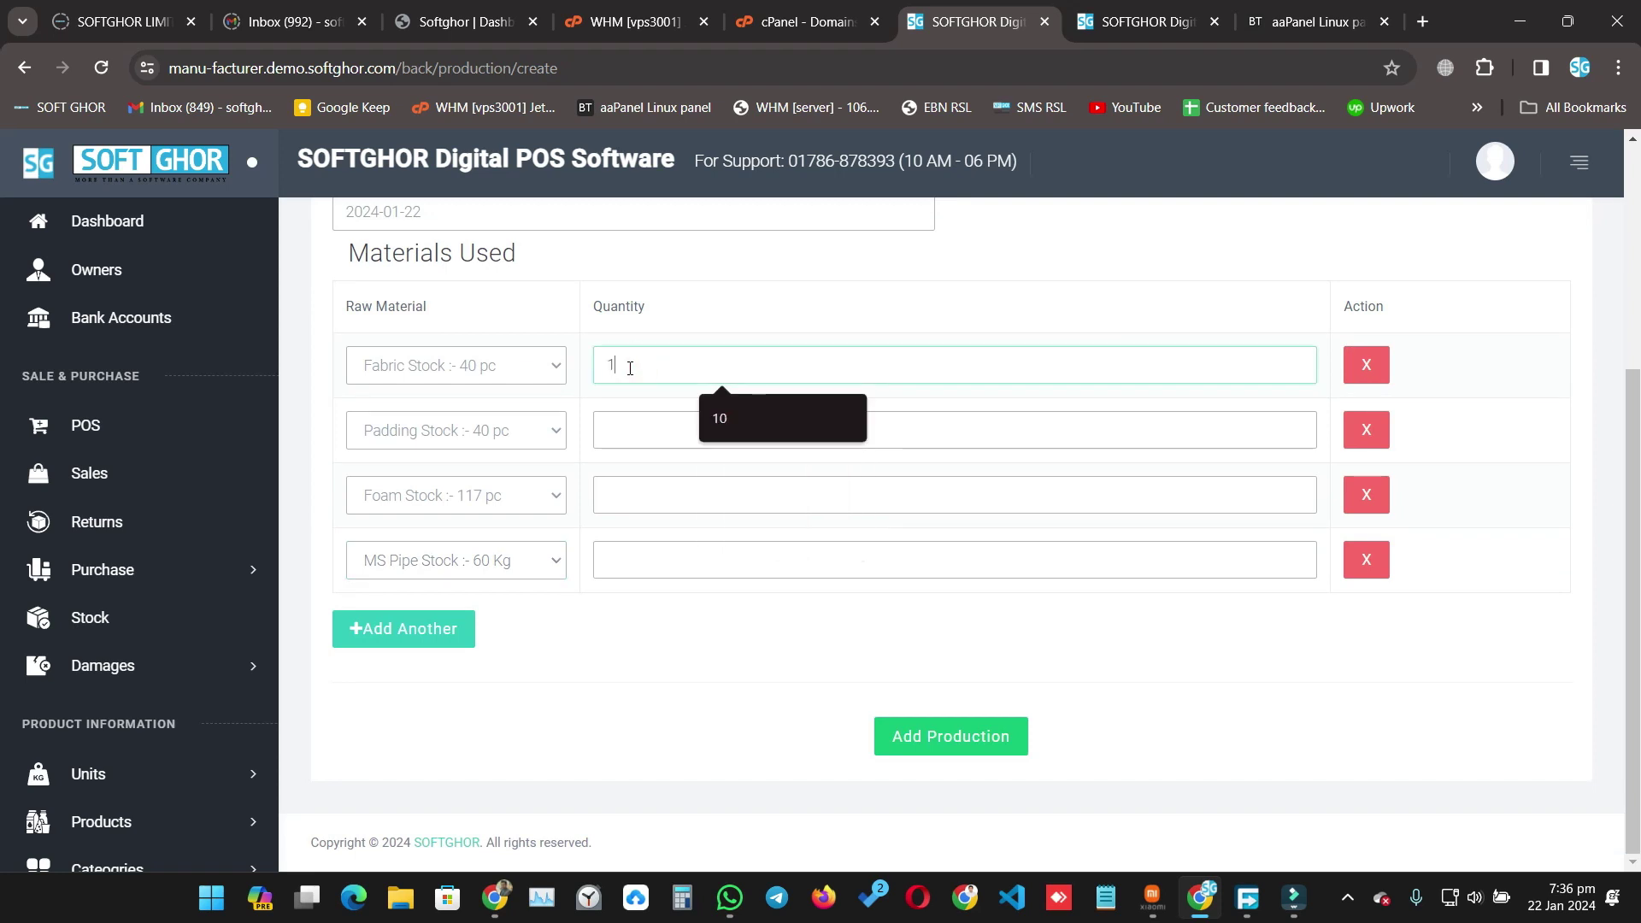
{"action": "left_click", "coordinate": [633, 435]}
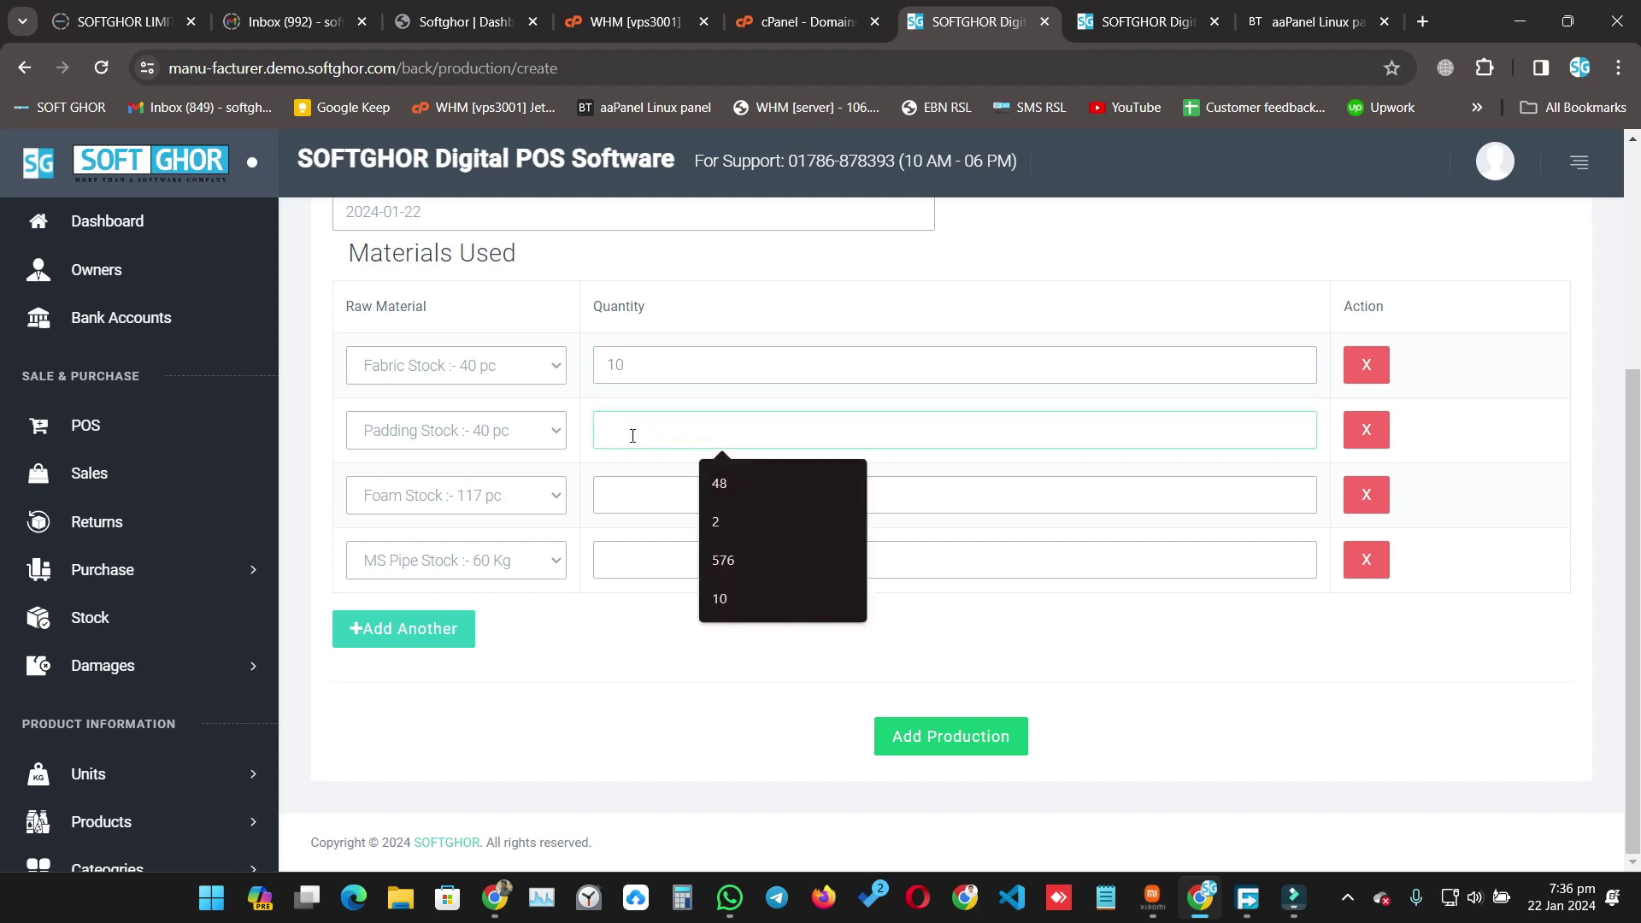
{"action": "type", "text": "10"}
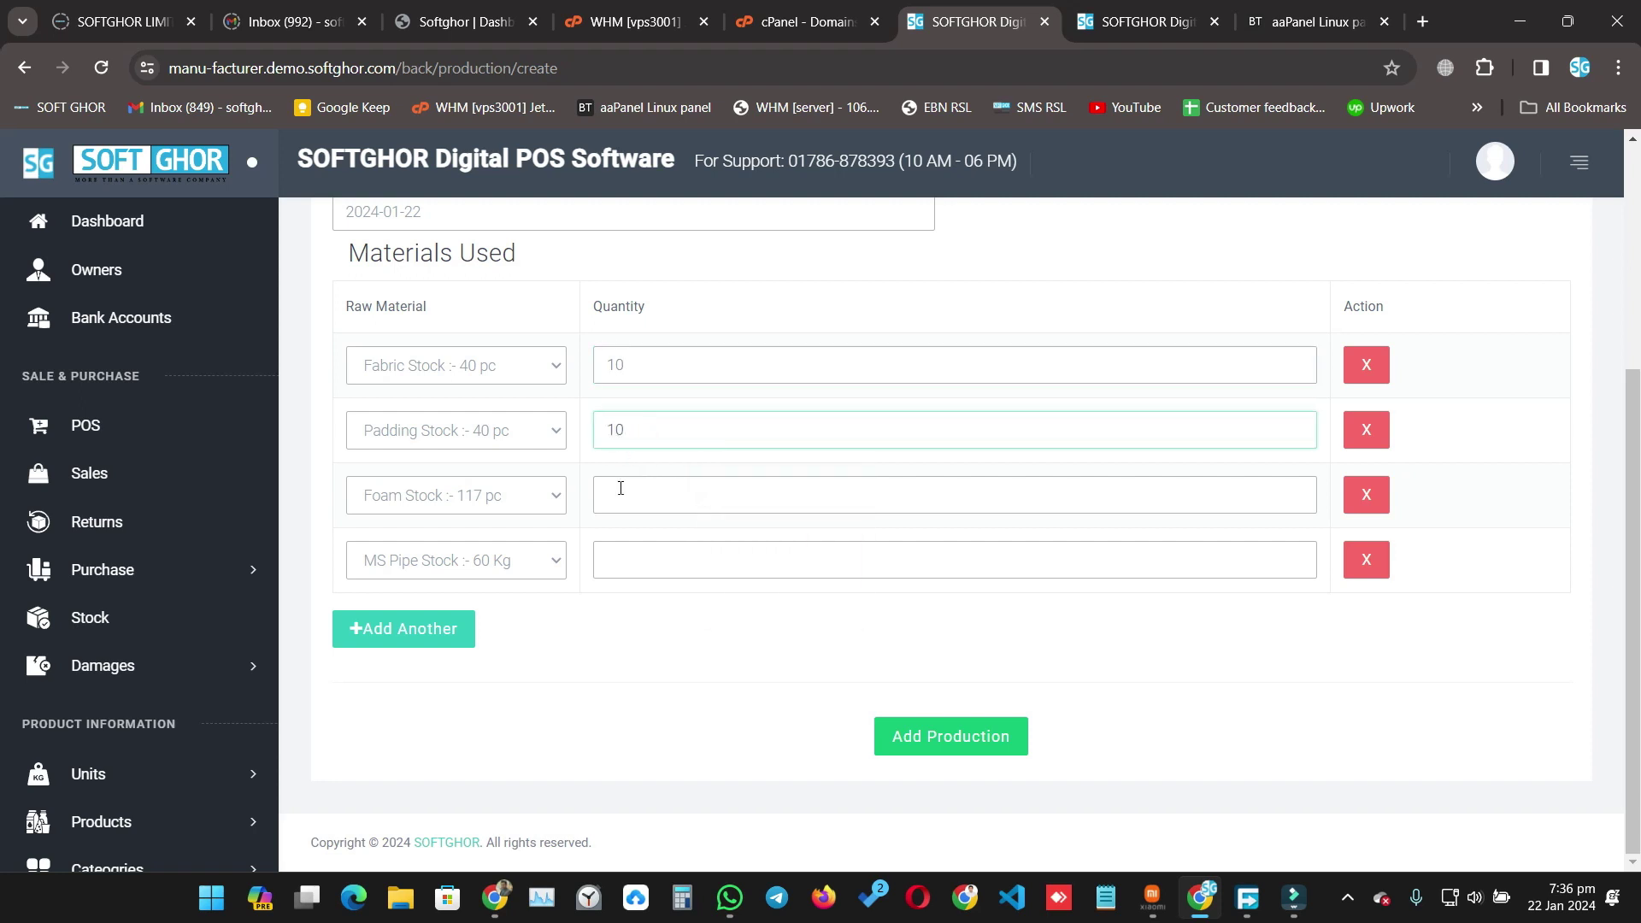
{"action": "left_click", "coordinate": [620, 488]}
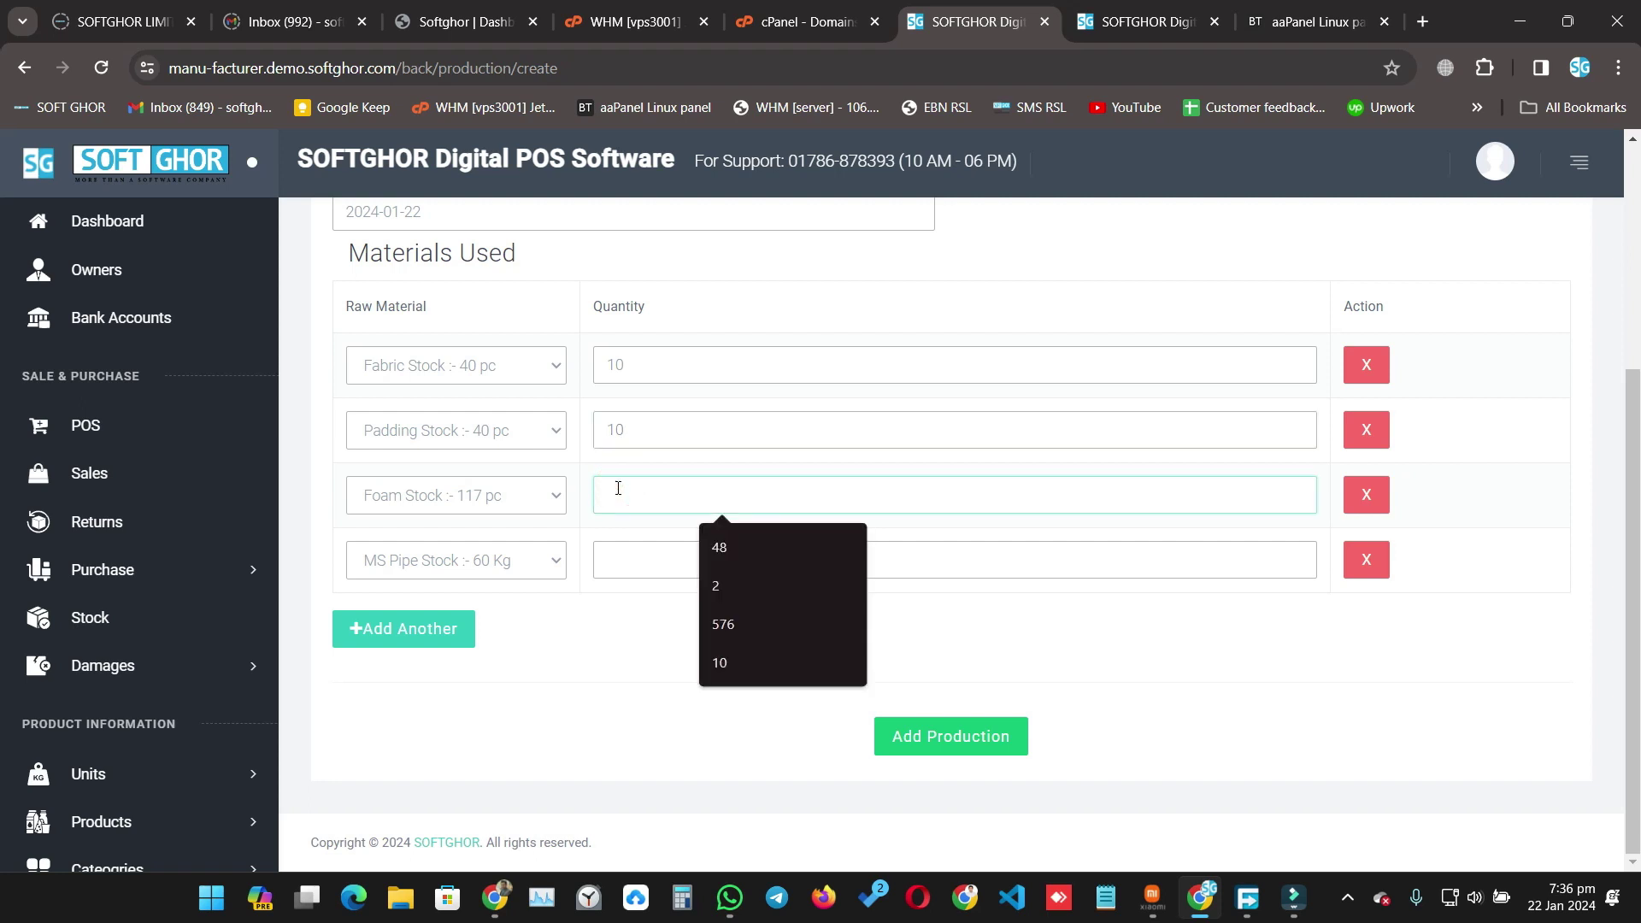
{"action": "type", "text": "20"}
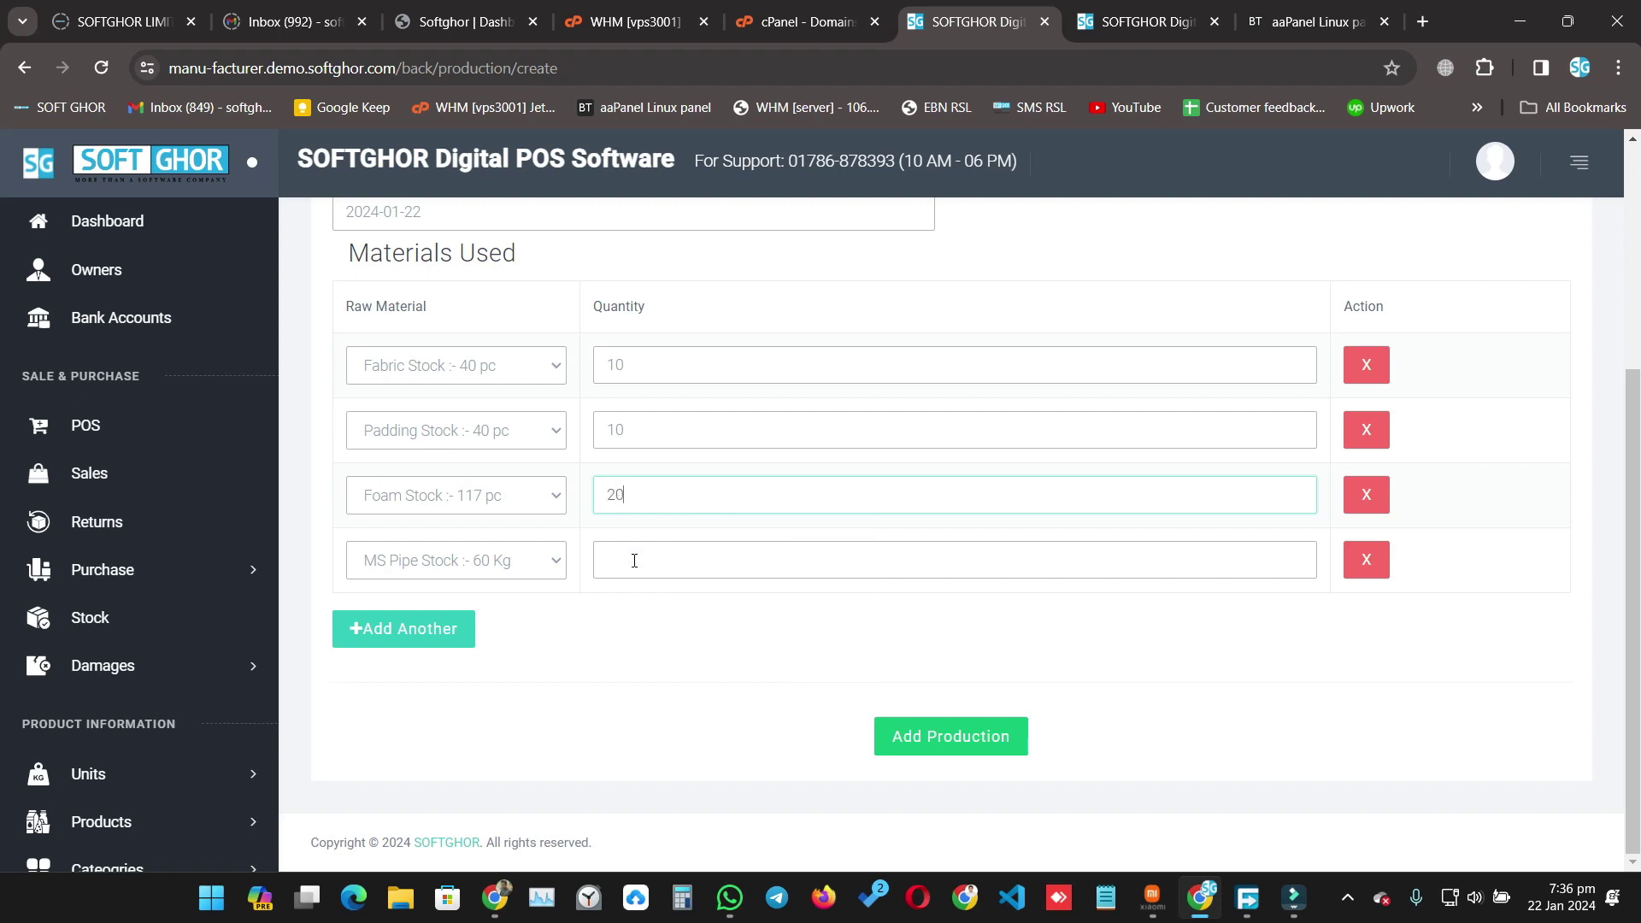
{"action": "left_click", "coordinate": [632, 564]}
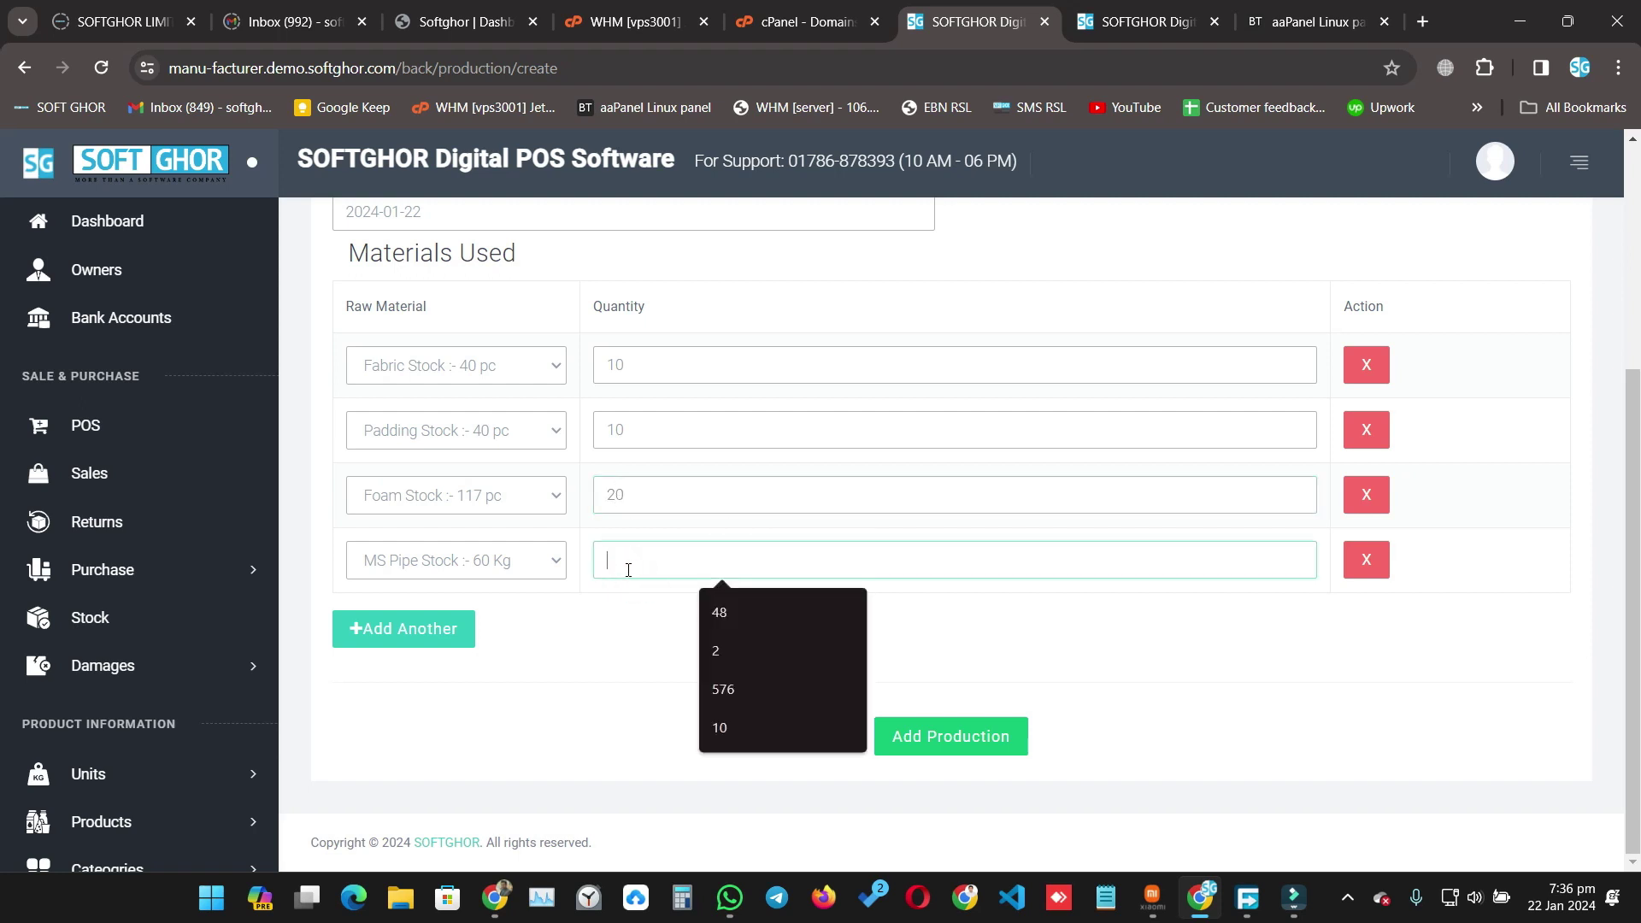
{"action": "type", "text": "20"}
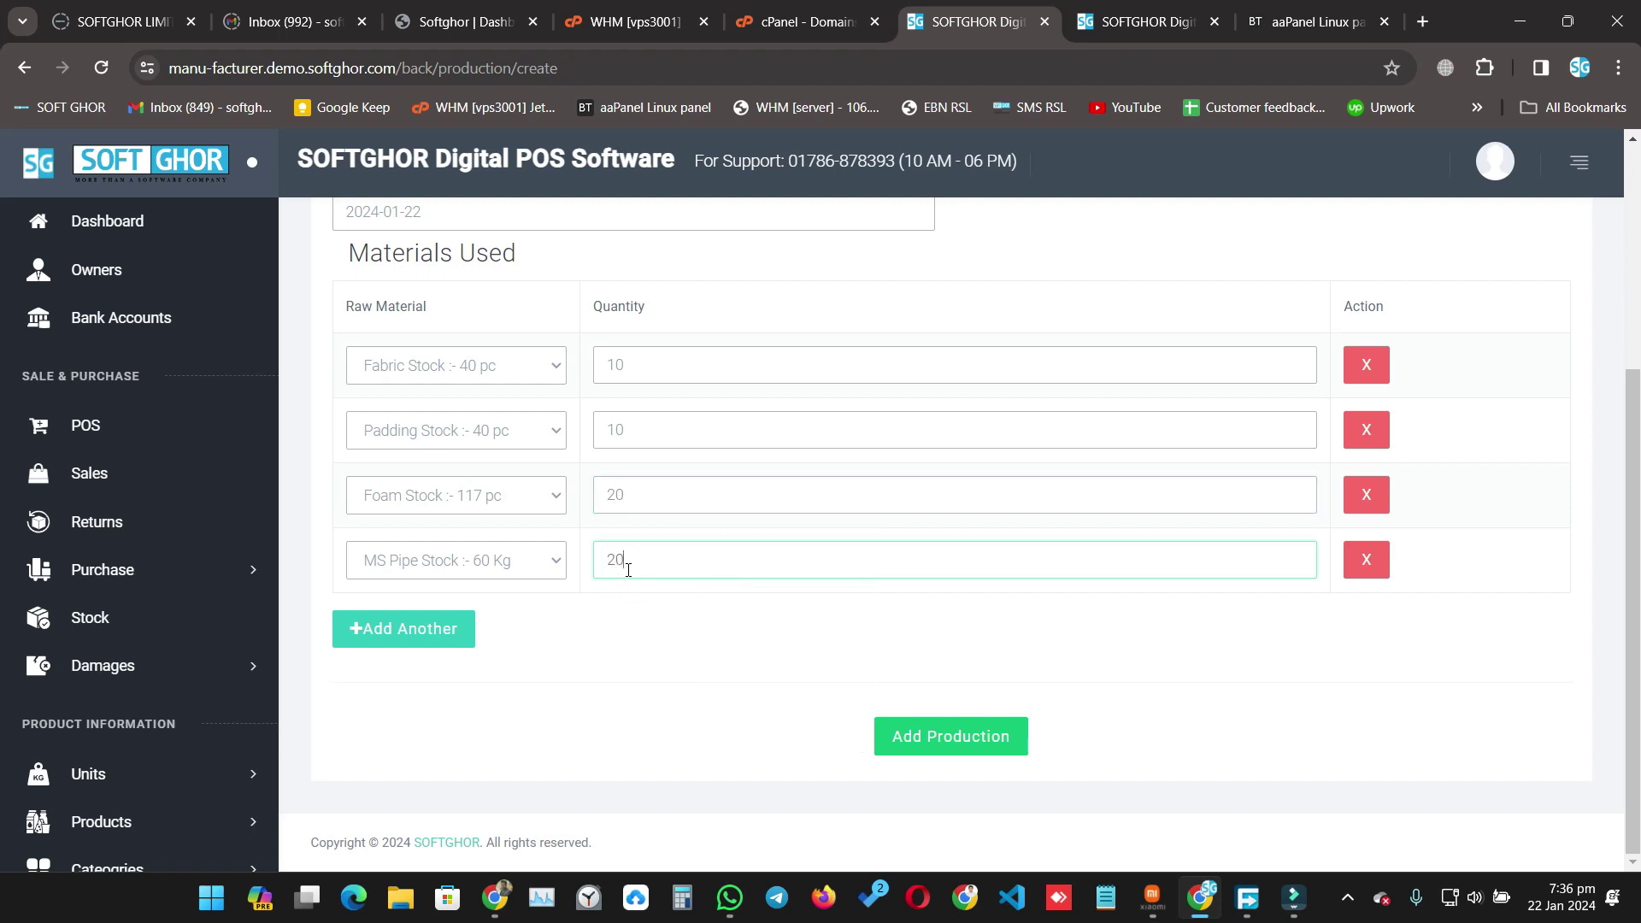
- Check the completed Chair Test production entry and submit it
{"action": "left_click", "coordinate": [735, 703]}
{"action": "scroll", "coordinate": [855, 436], "scroll_direction": "up", "scroll_amount": 1}
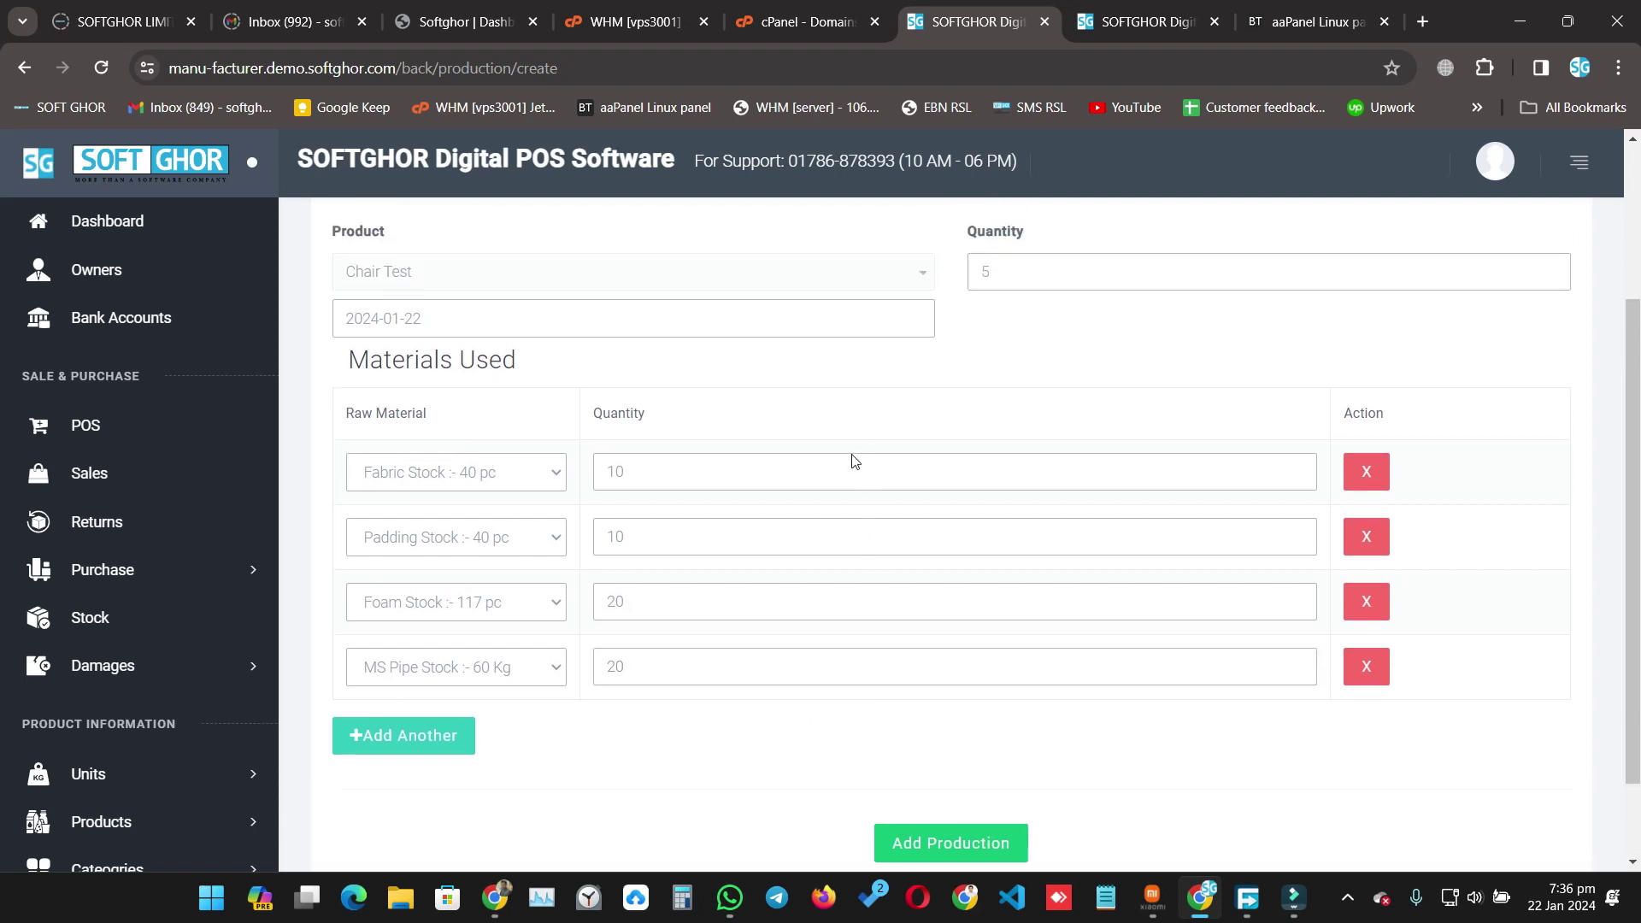
{"action": "scroll", "coordinate": [1015, 784], "scroll_direction": "down", "scroll_amount": 1}
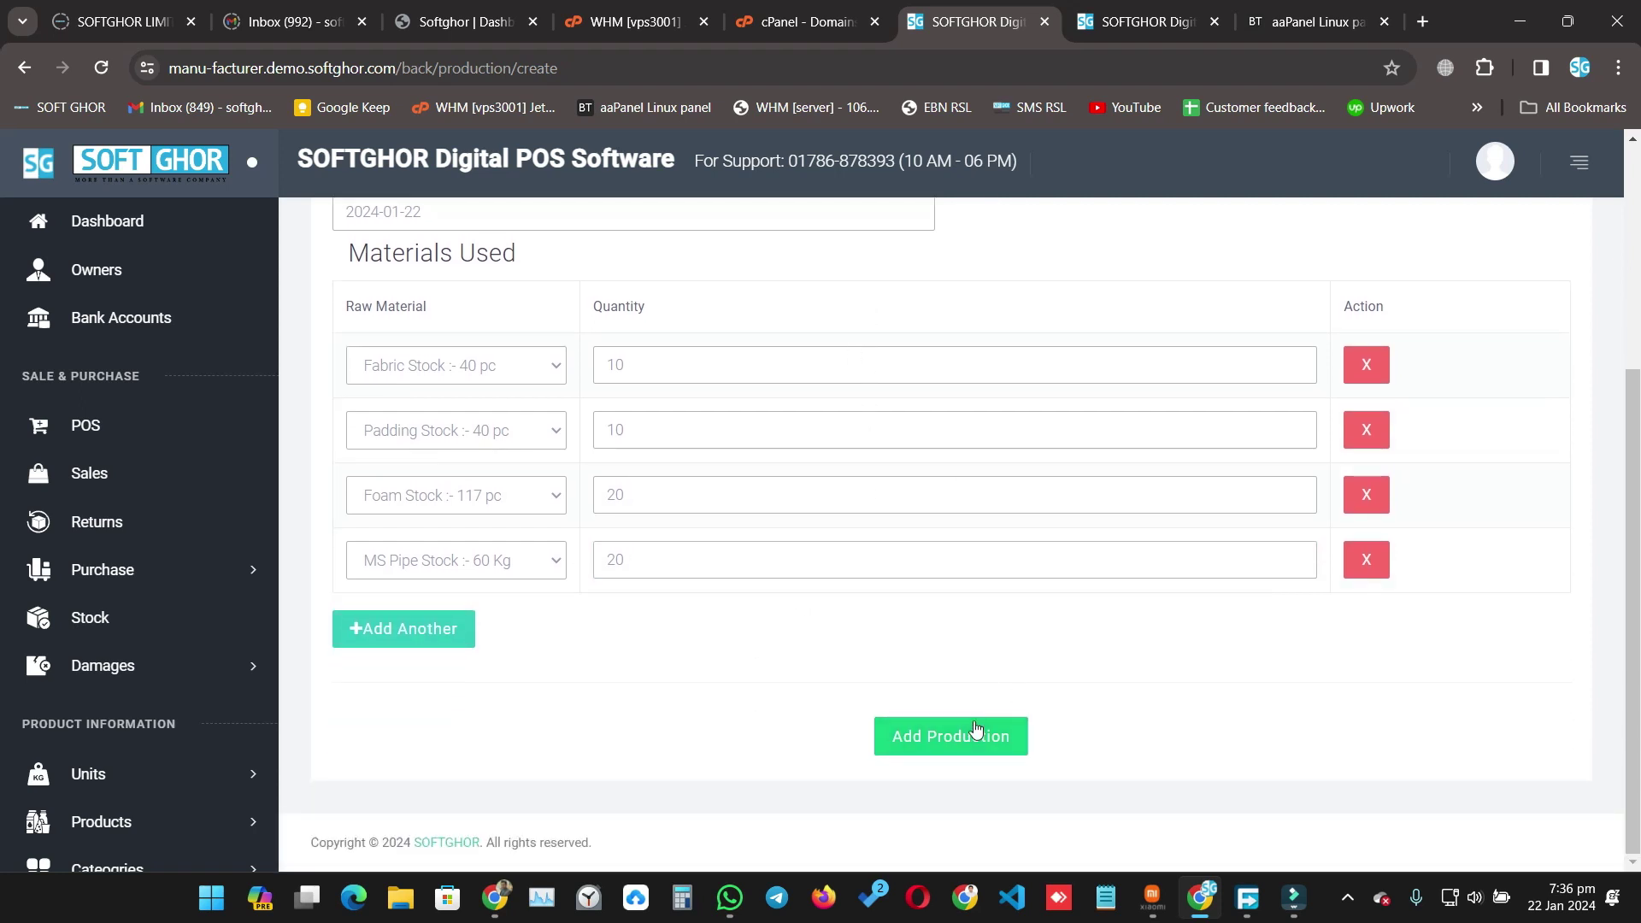
{"action": "left_click", "coordinate": [976, 737]}
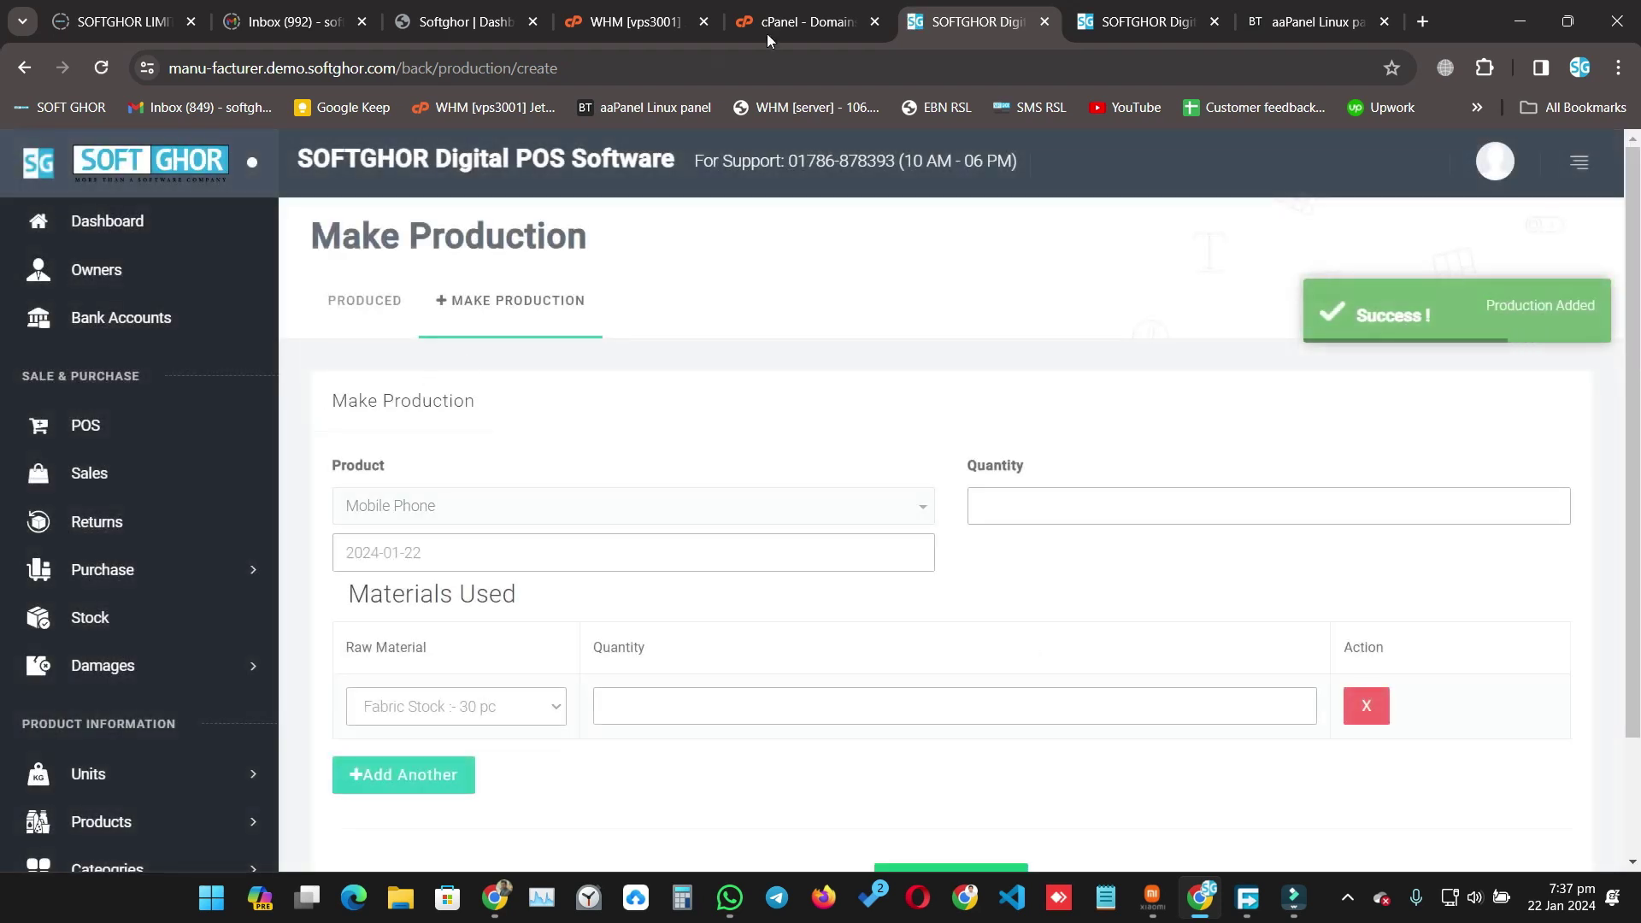
- Return to the Stock page and reload it to check the updated stock of Chair Test
{"action": "left_click", "coordinate": [1090, 7]}
{"action": "left_click", "coordinate": [88, 58]}
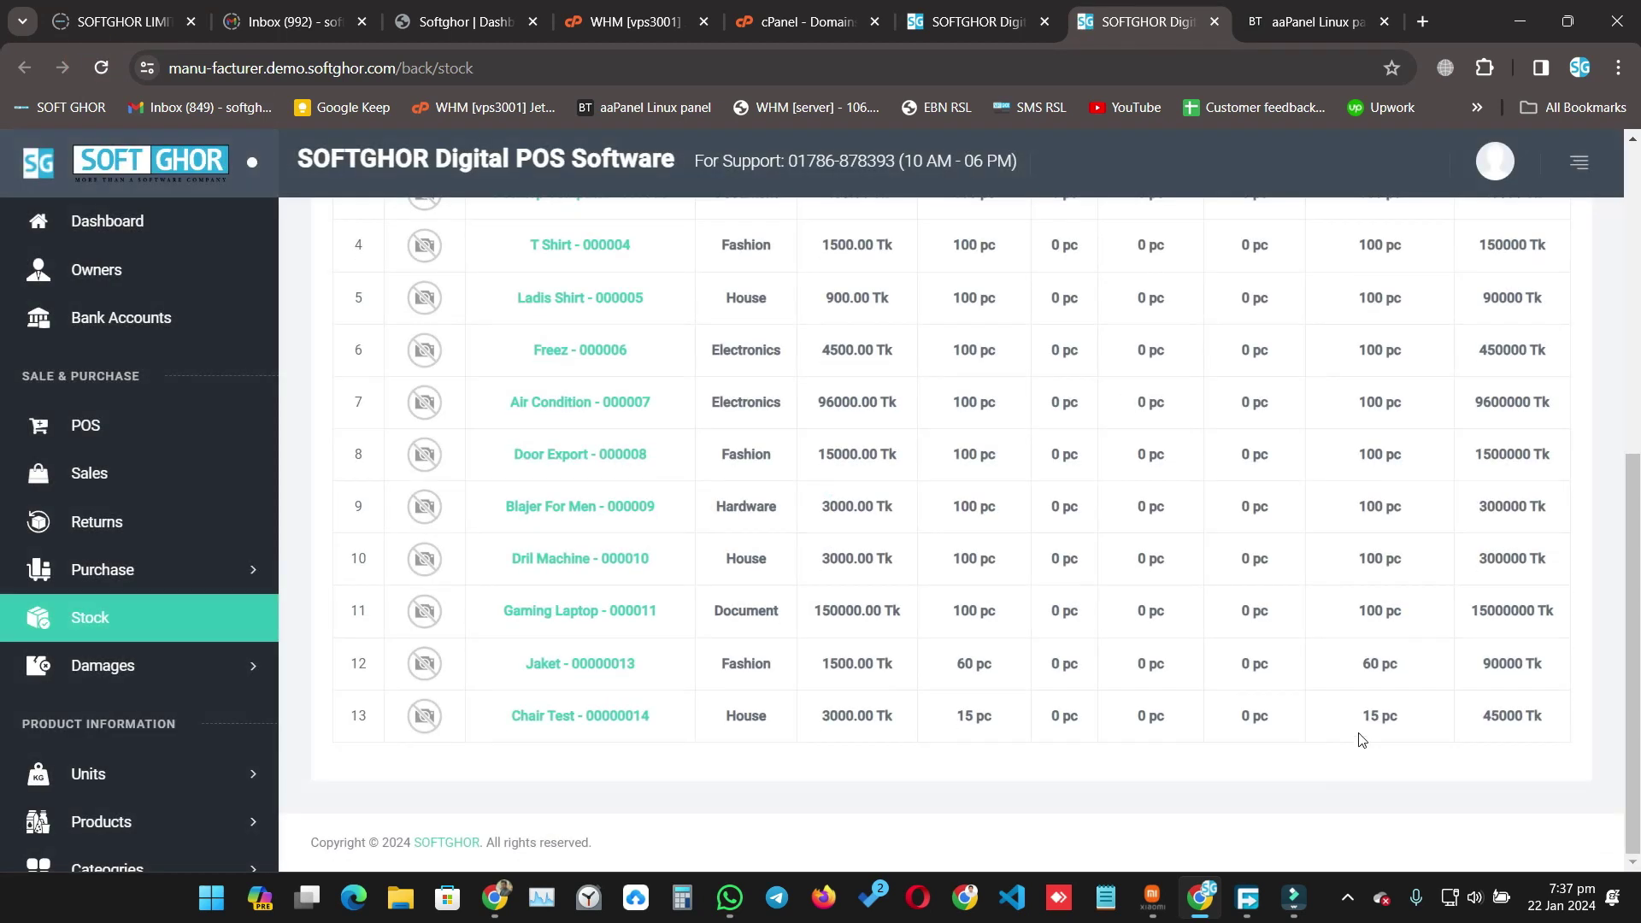
- Check the available stock of Chair Test and open the list of all productions from the production page
{"action": "left_click_drag", "start_coordinate": [1343, 717], "coordinate": [1428, 724]}
{"action": "key", "text": "ctrl+shift+Tab"}
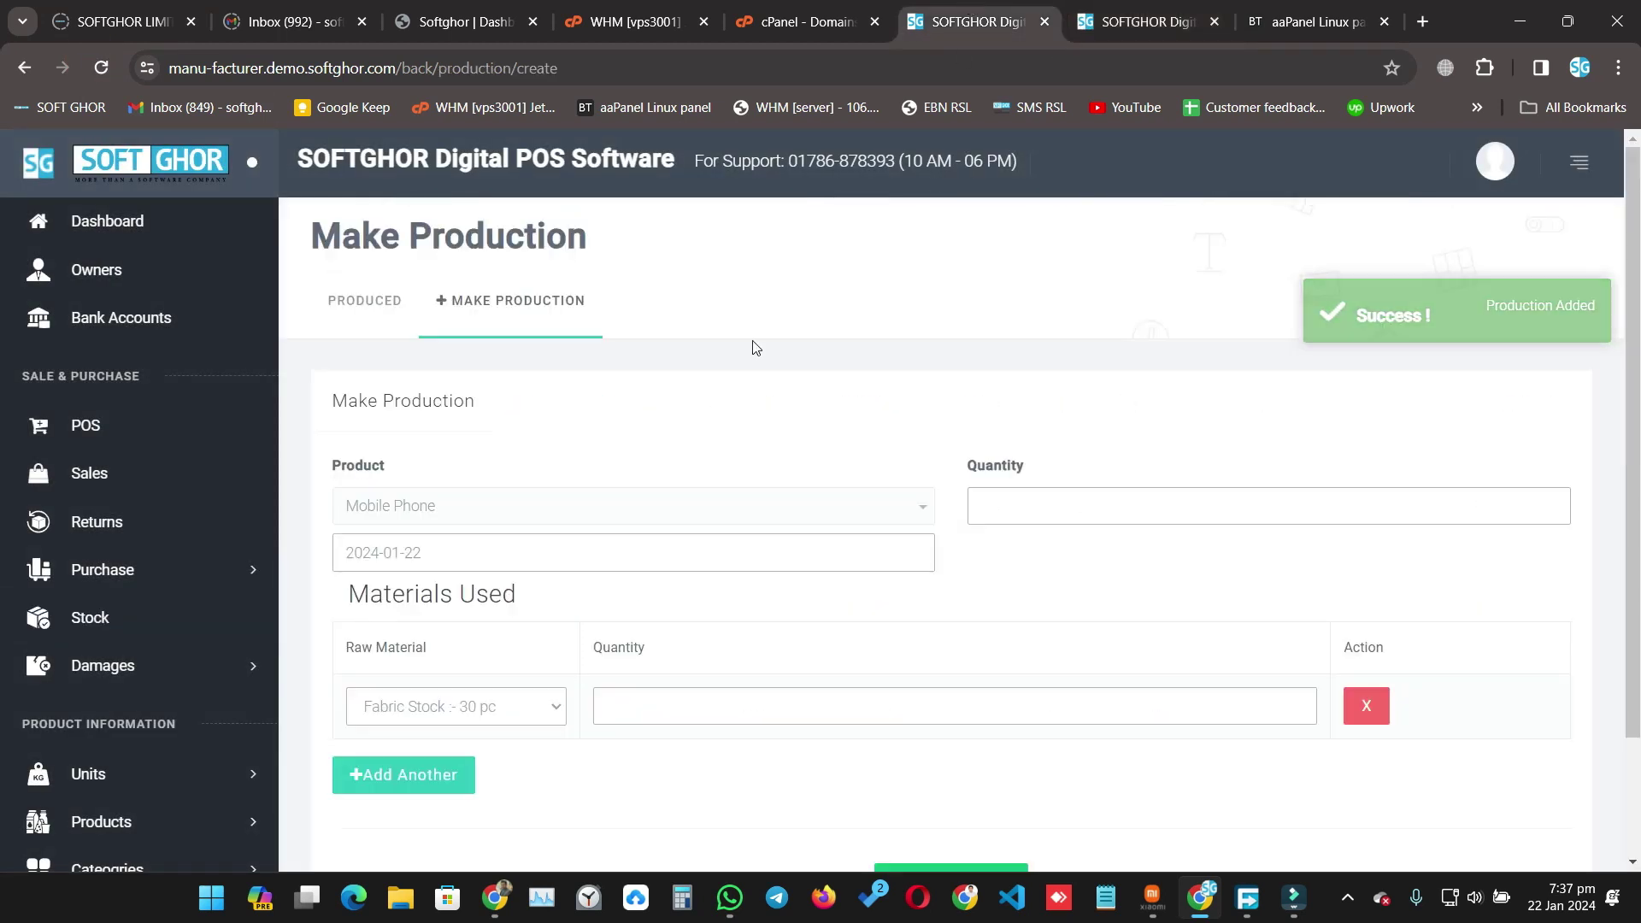
{"action": "scroll", "coordinate": [128, 689], "scroll_direction": "down", "scroll_amount": 12}
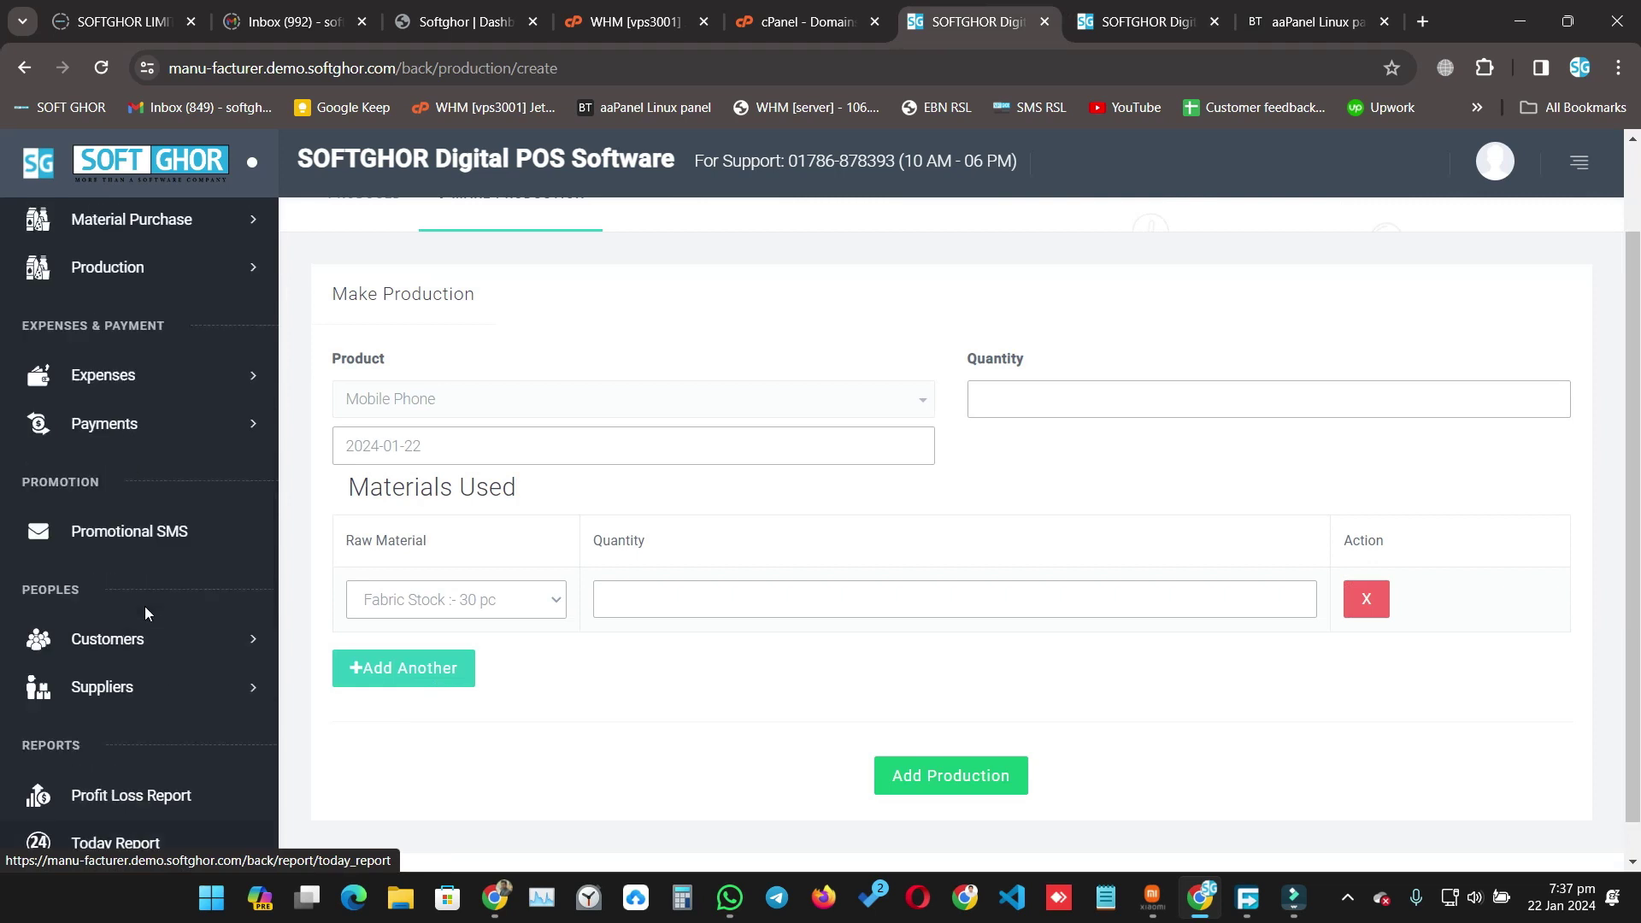
{"action": "scroll", "coordinate": [137, 675], "scroll_direction": "up", "scroll_amount": 5}
{"action": "left_click", "coordinate": [165, 480]}
{"action": "left_click", "coordinate": [126, 573]}
{"action": "scroll", "coordinate": [1180, 598], "scroll_direction": "down", "scroll_amount": 3}
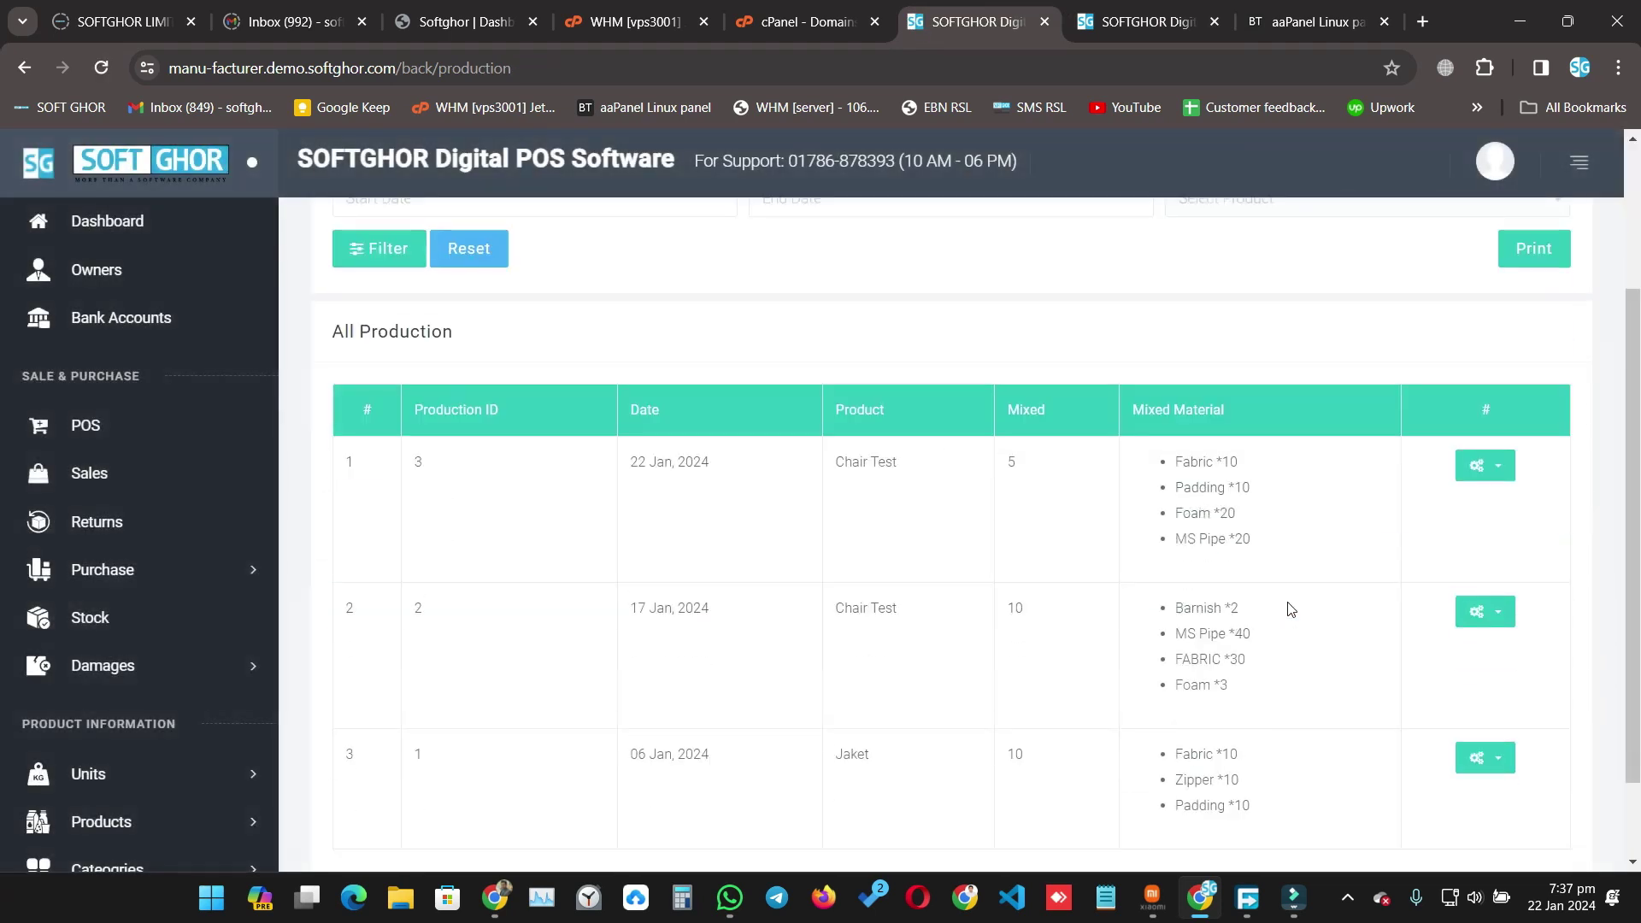
- Open the details of the newest Chair Test production and examine its unit cost, total cost and the materials used
{"action": "left_click", "coordinate": [1471, 469]}
{"action": "left_click", "coordinate": [1504, 501]}
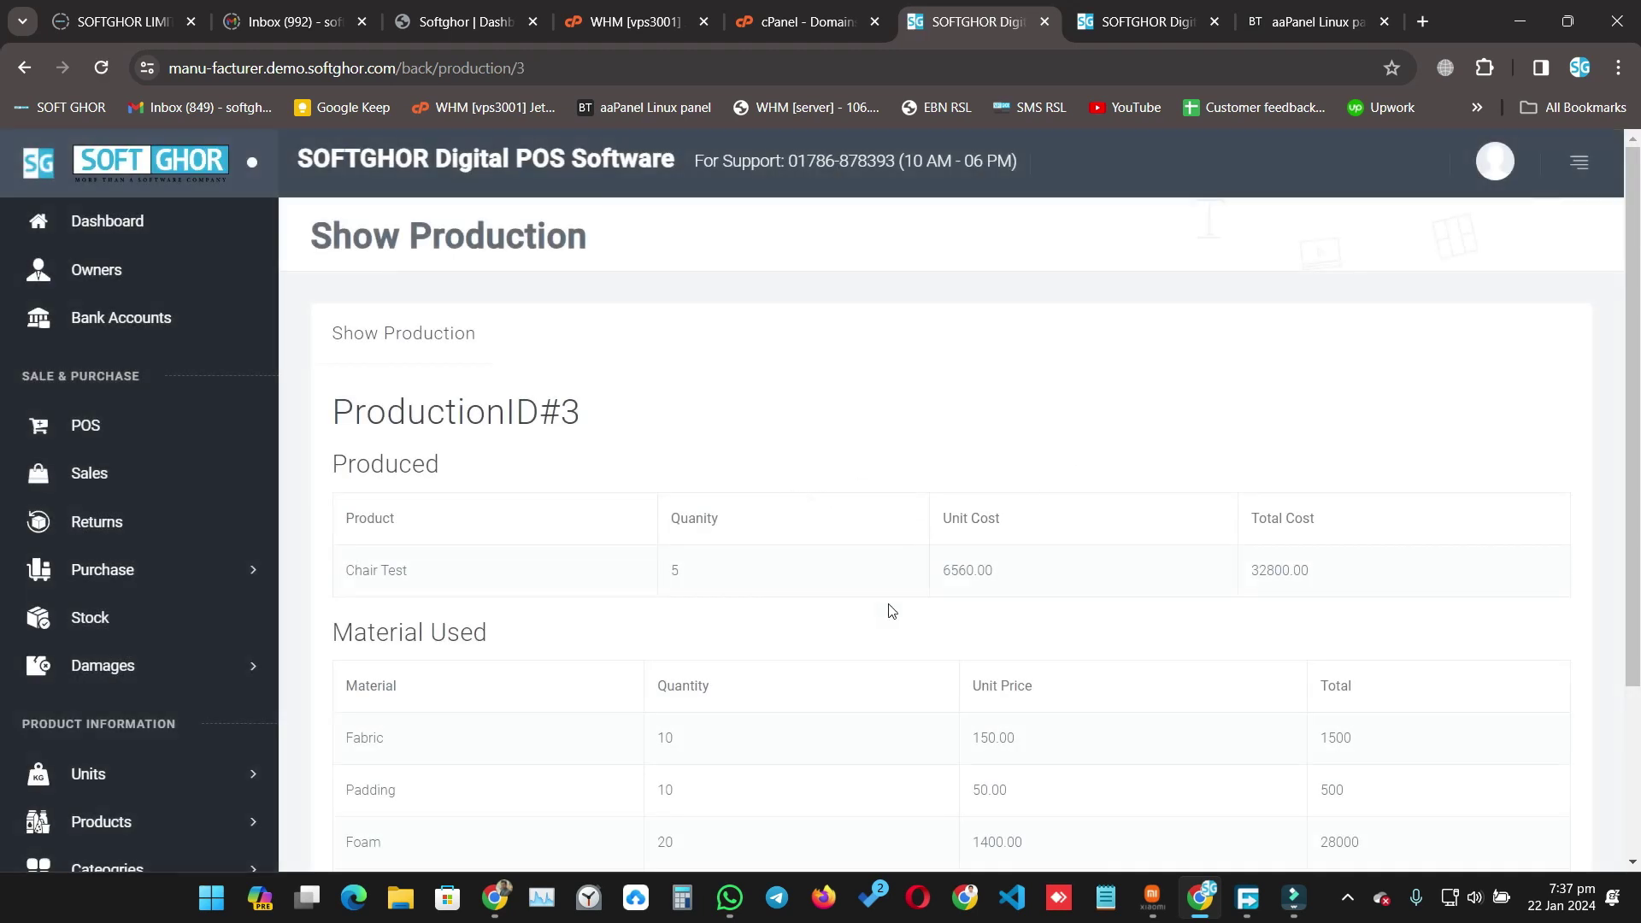
{"action": "double_click", "coordinate": [940, 570]}
{"action": "left_click", "coordinate": [1003, 575]}
{"action": "scroll", "coordinate": [974, 607], "scroll_direction": "down", "scroll_amount": 3}
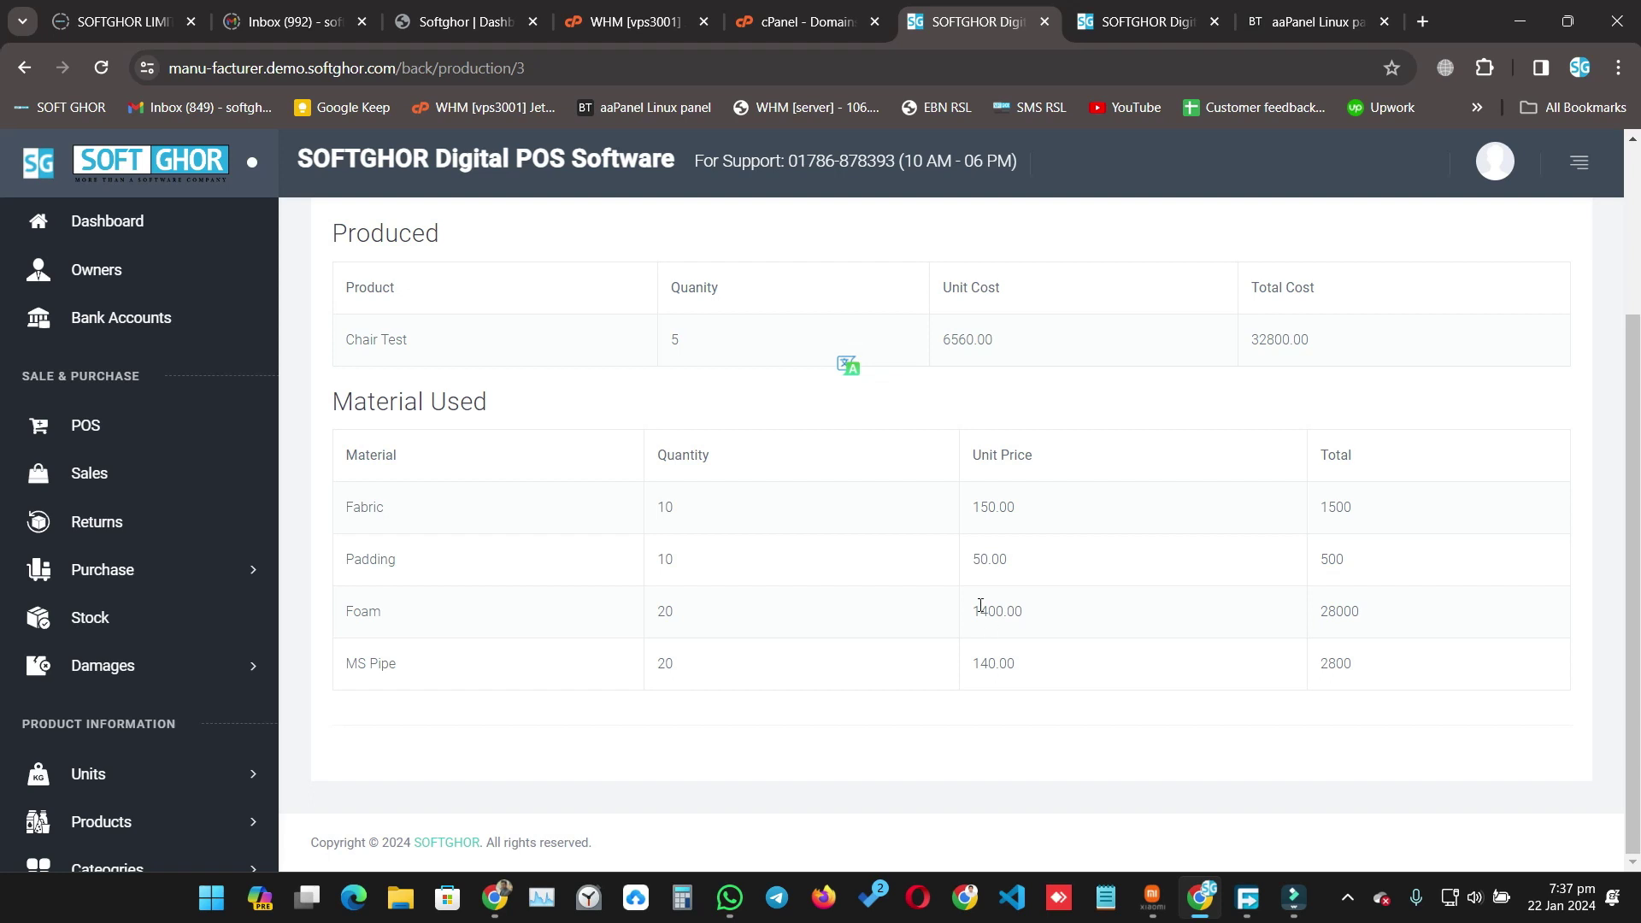
{"action": "scroll", "coordinate": [1079, 626], "scroll_direction": "up", "scroll_amount": 1}
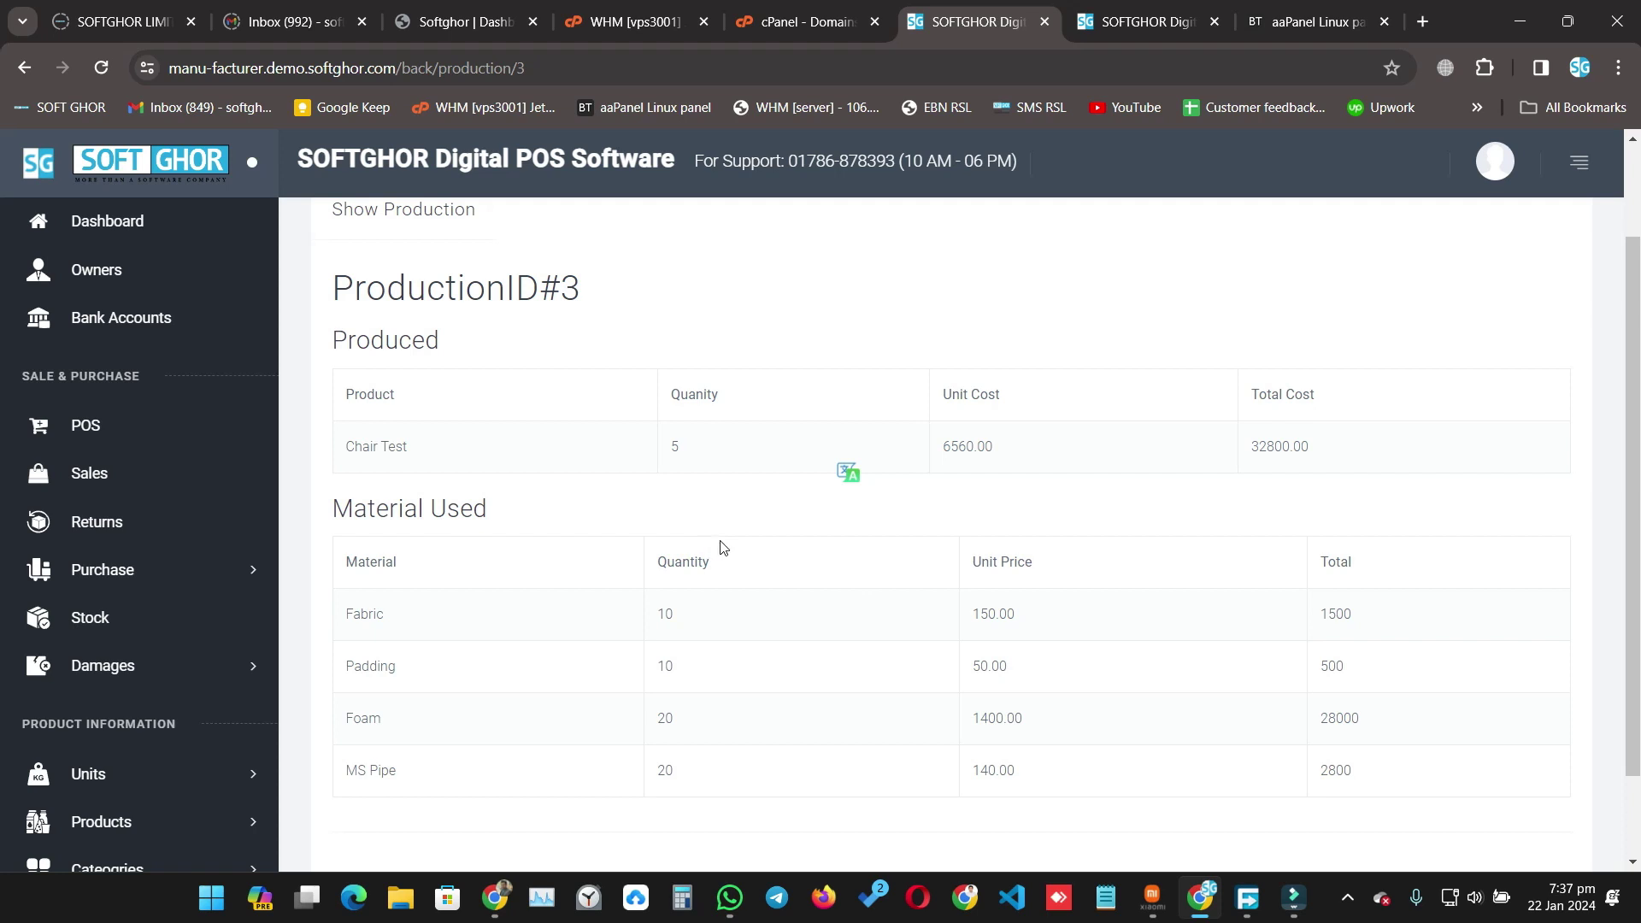
{"action": "scroll", "coordinate": [795, 590], "scroll_direction": "down", "scroll_amount": 1}
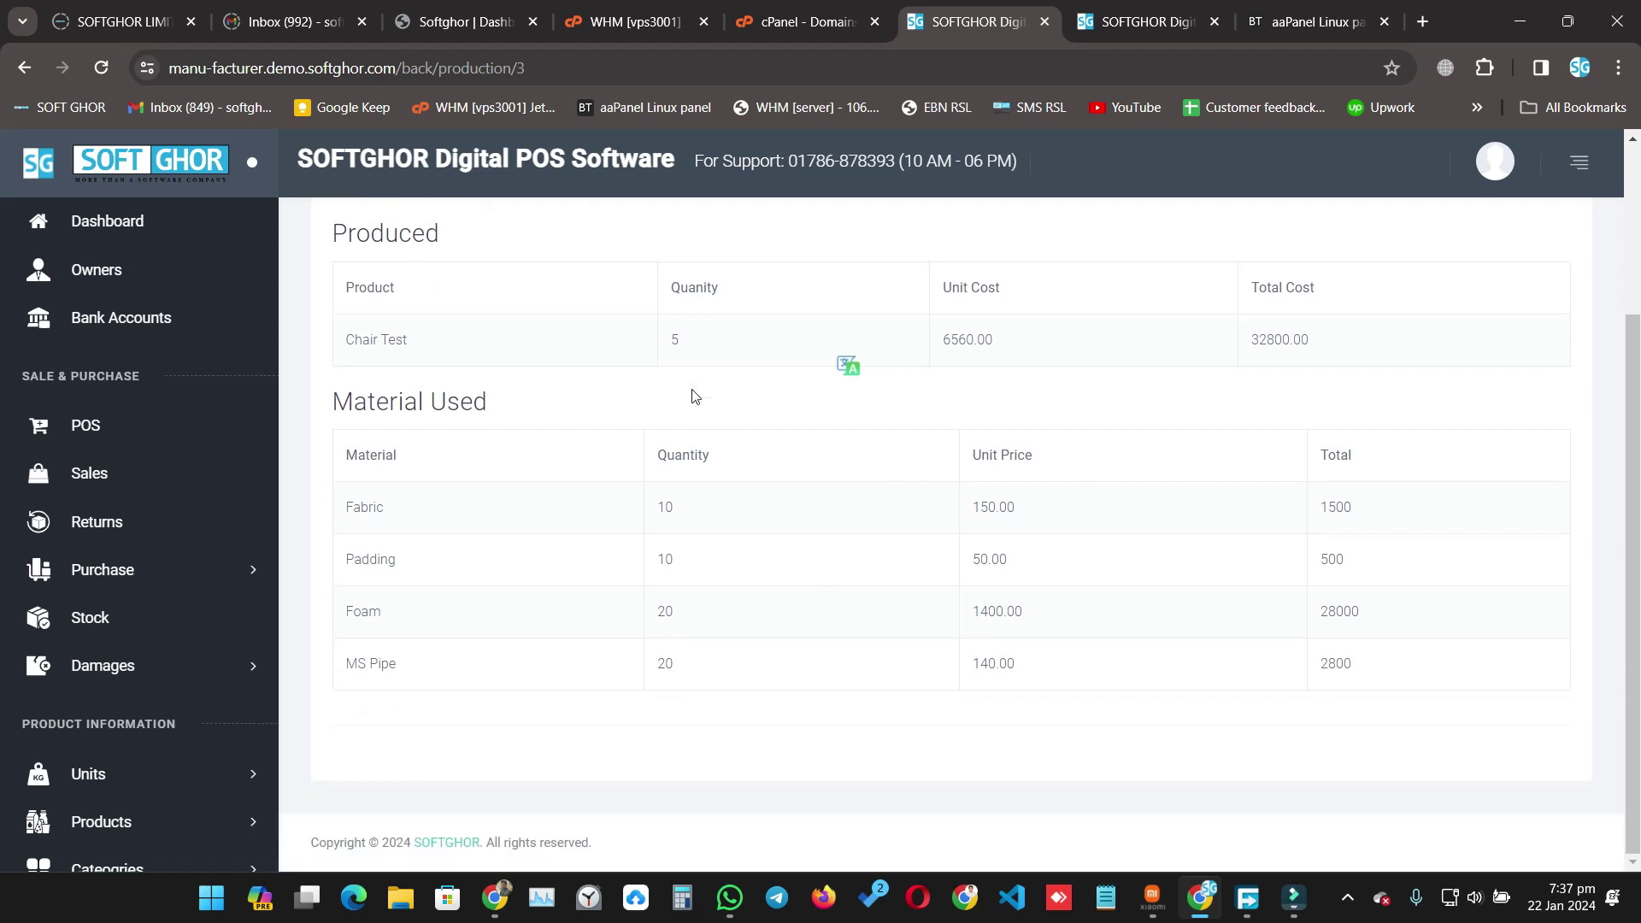
{"action": "left_click", "coordinate": [725, 453]}
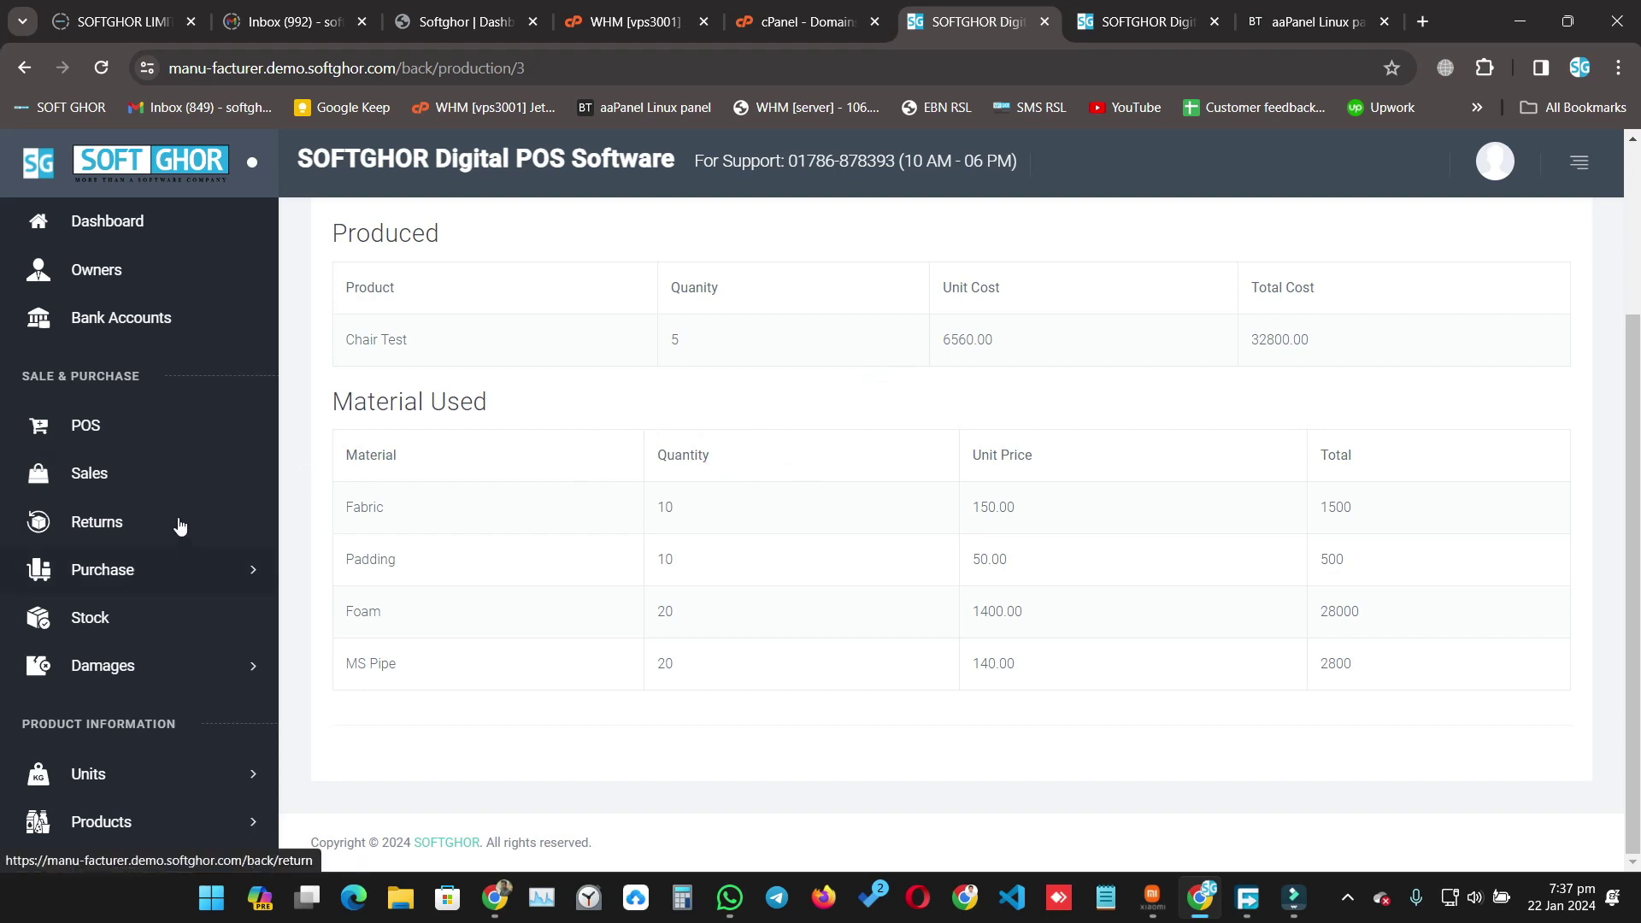
- Open the form for adding a product and look through its fields, including opening stock, sale price and purchase cost
{"action": "scroll", "coordinate": [151, 607], "scroll_direction": "down", "scroll_amount": 1}
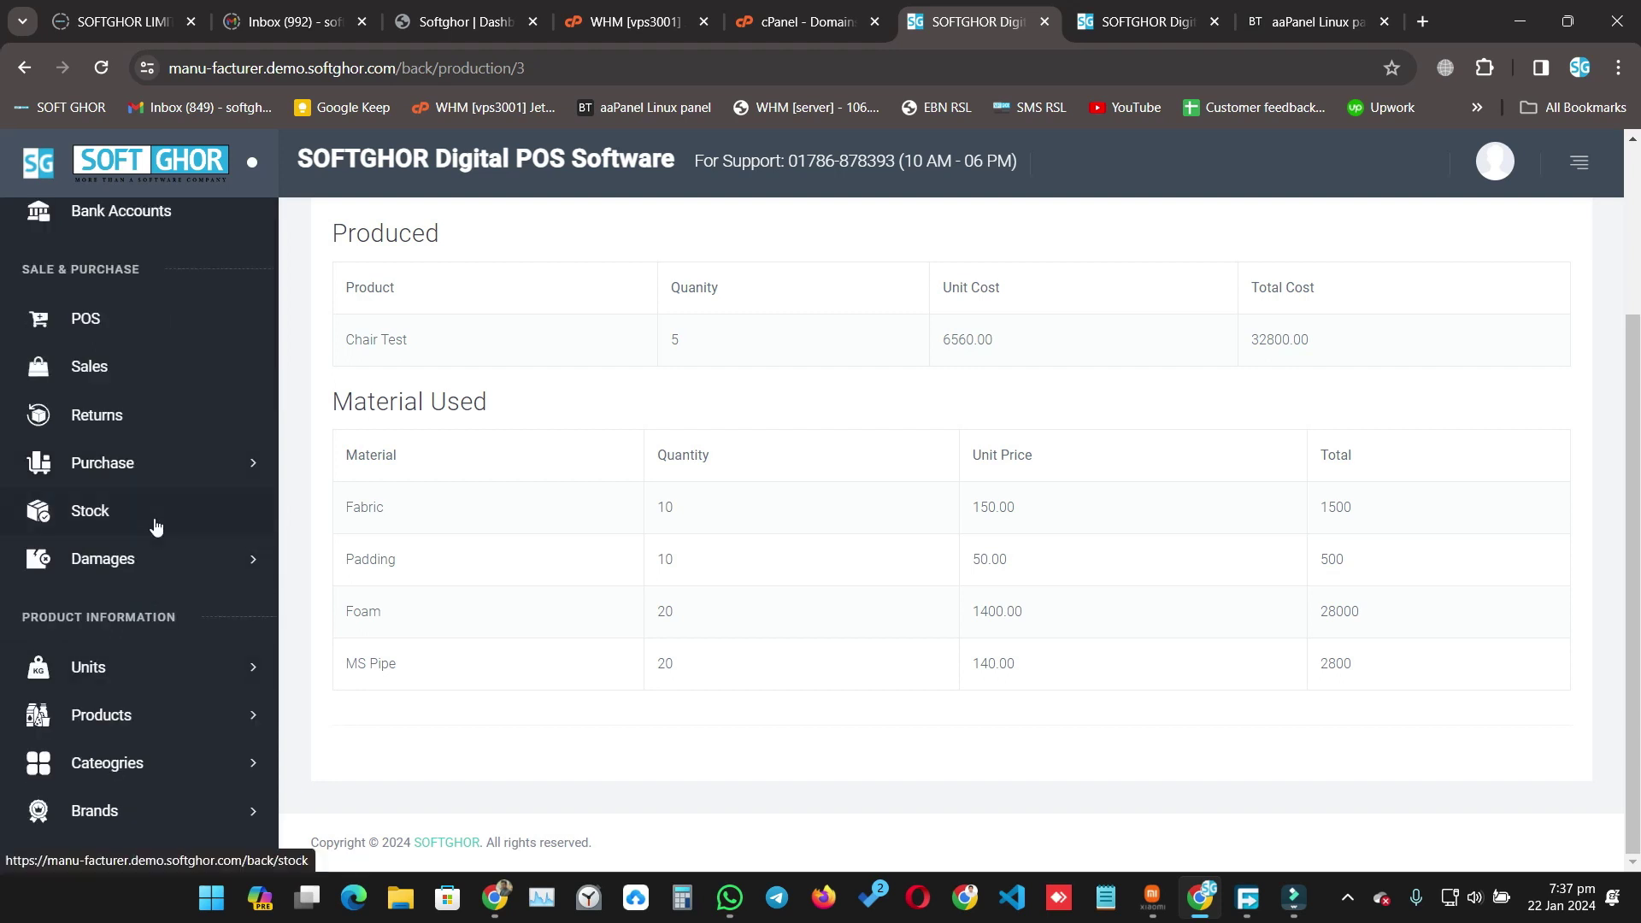
{"action": "left_click", "coordinate": [155, 709]}
{"action": "left_click", "coordinate": [125, 773]}
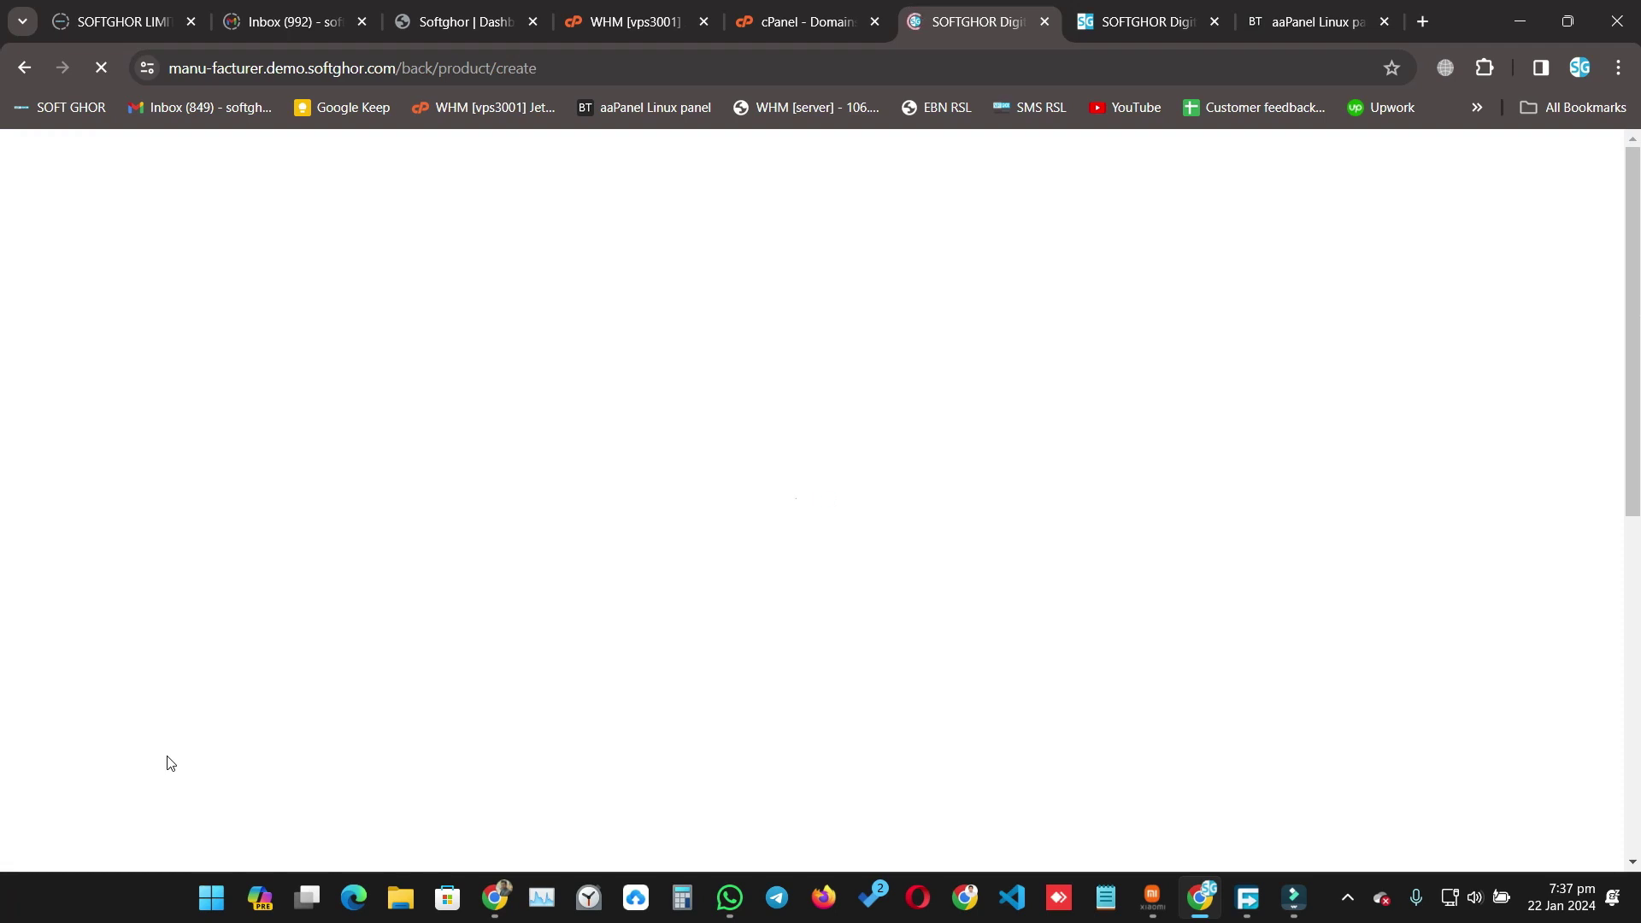
{"action": "scroll", "coordinate": [491, 598], "scroll_direction": "down", "scroll_amount": 3}
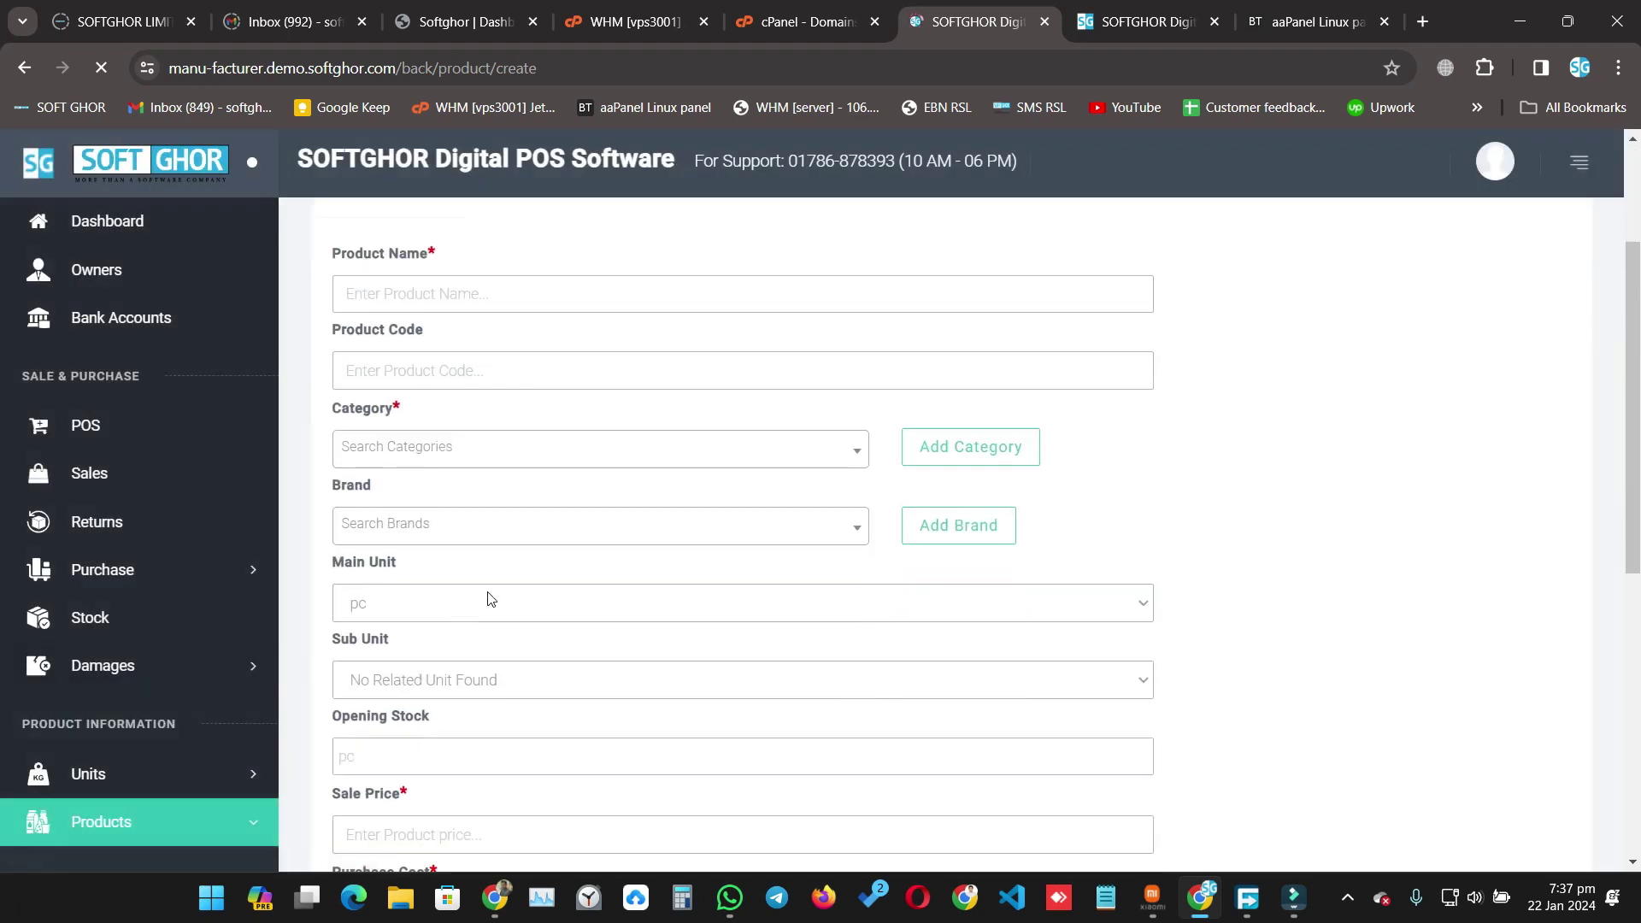
{"action": "scroll", "coordinate": [491, 598], "scroll_direction": "down", "scroll_amount": 5}
{"action": "scroll", "coordinate": [147, 696], "scroll_direction": "down", "scroll_amount": 3}
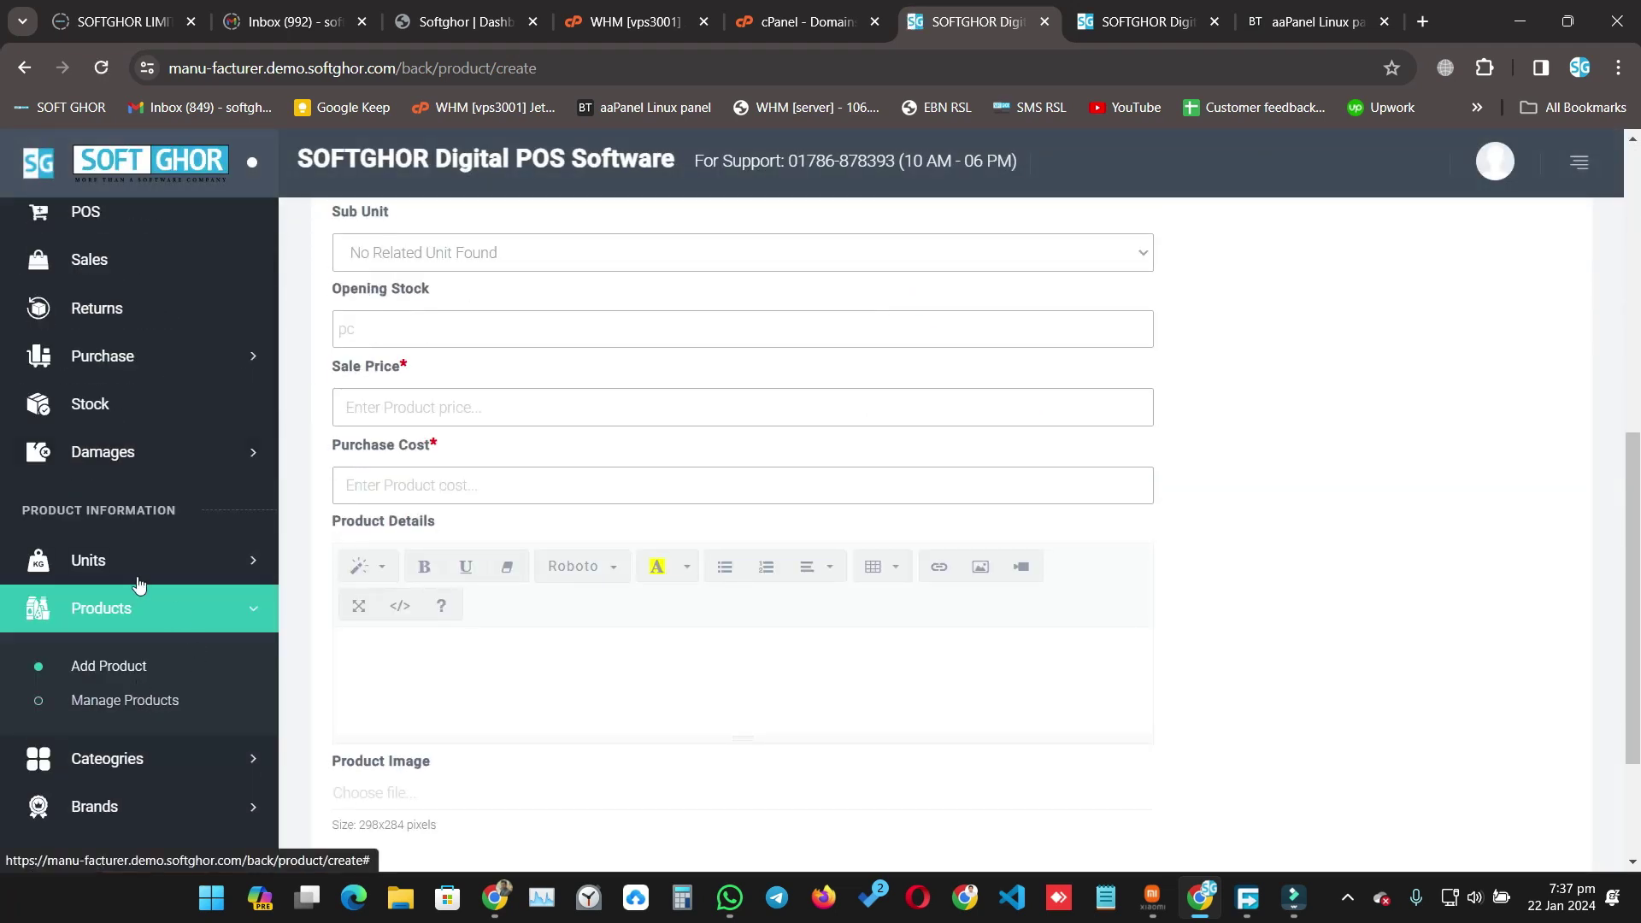
- Open the form for adding a new purchase
{"action": "left_click", "coordinate": [145, 356]}
{"action": "left_click", "coordinate": [115, 415]}
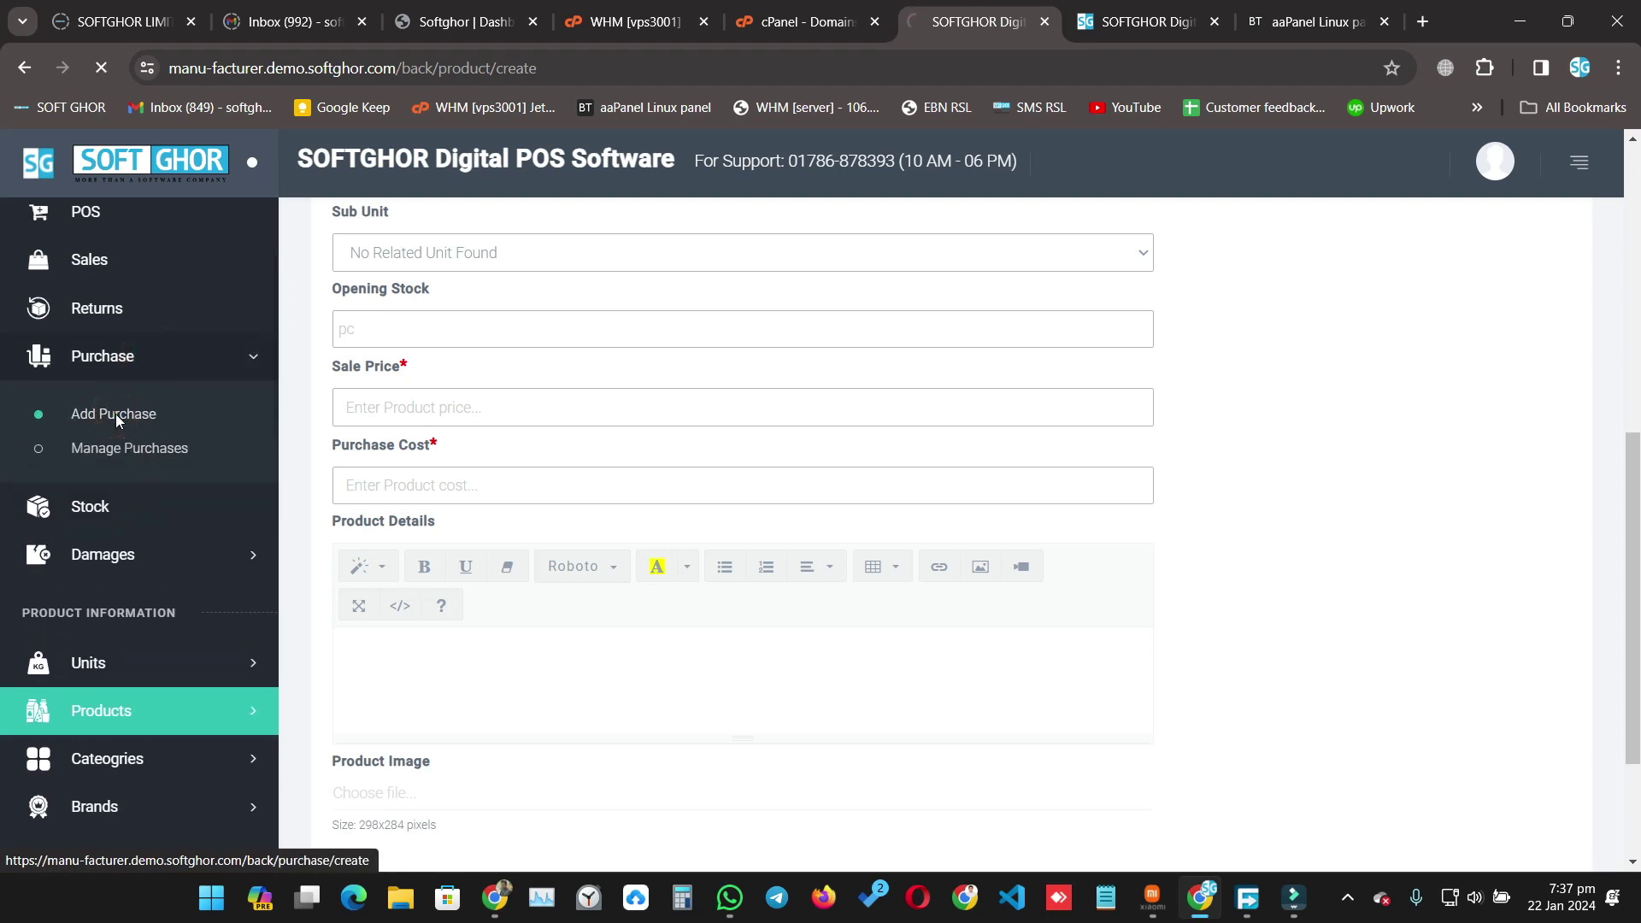